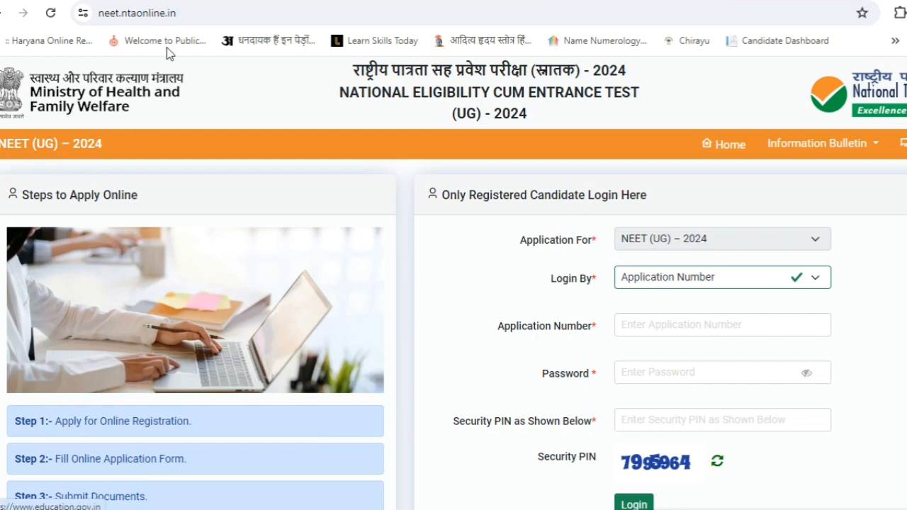
Step: Begin a new candidate registration via 'New Candidate Register Here' on the login page
click(208, 14)
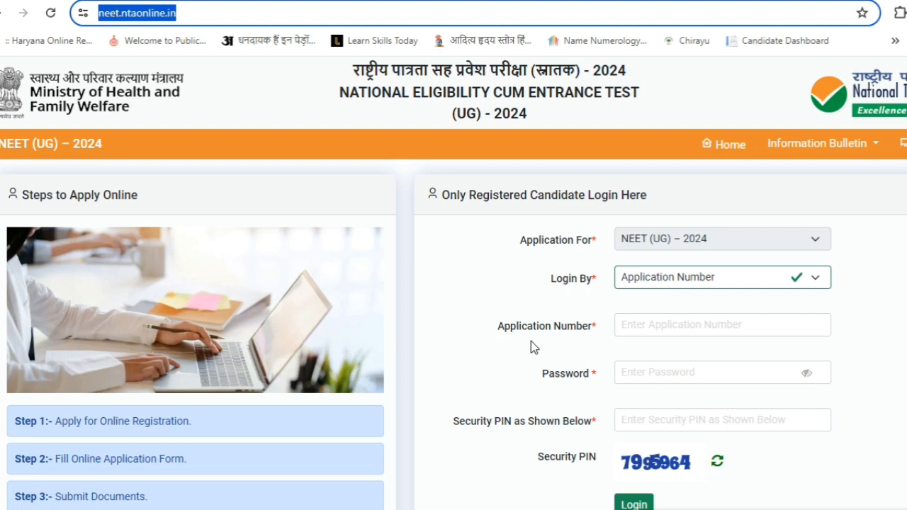
scroll(713, 399, down, 3)
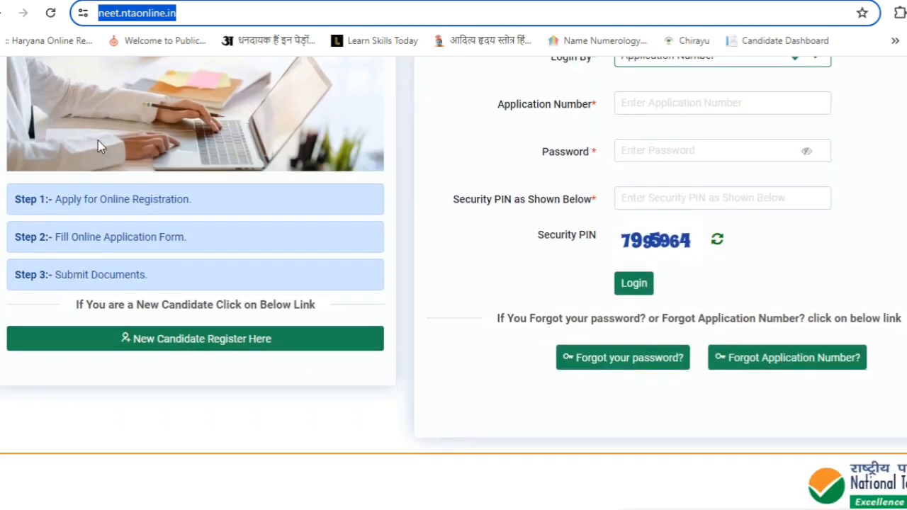
click(136, 335)
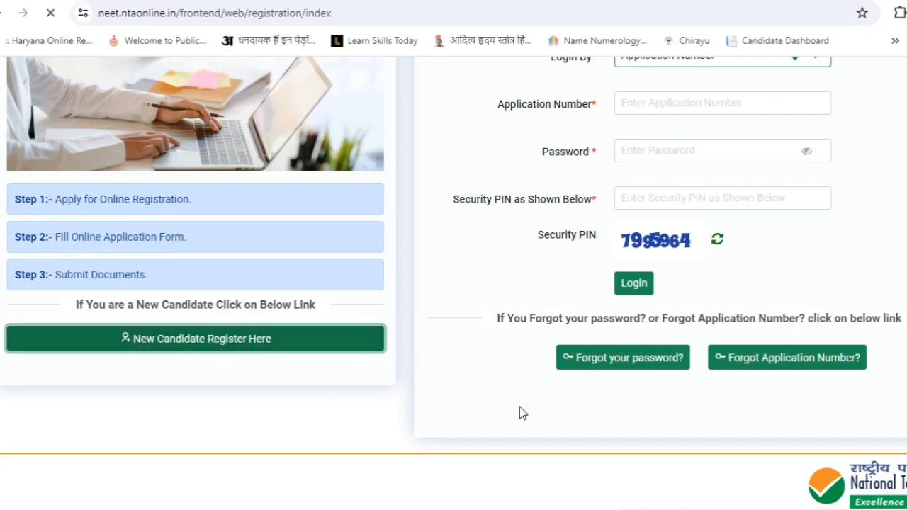
Step: Read the registration instructions, tick the bulletin declaration and proceed to Login and Identification
scroll(467, 347, down, 6)
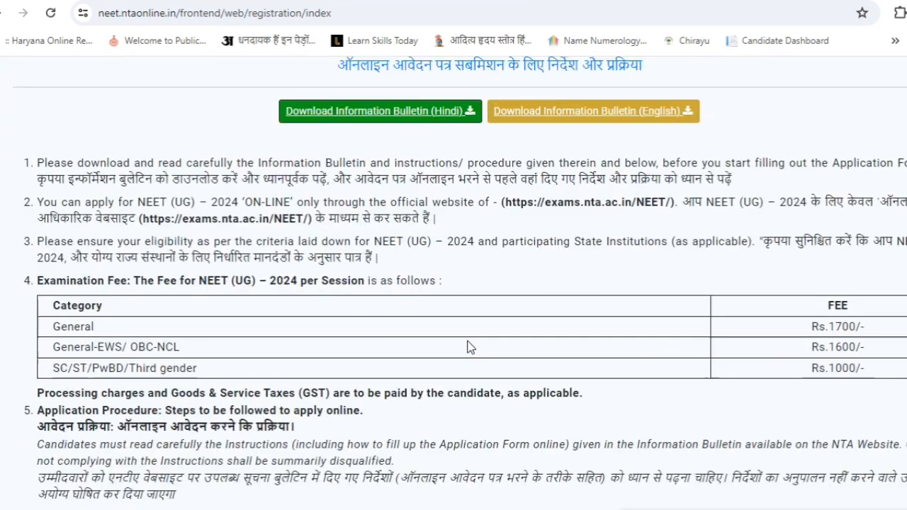
scroll(467, 347, up, 2)
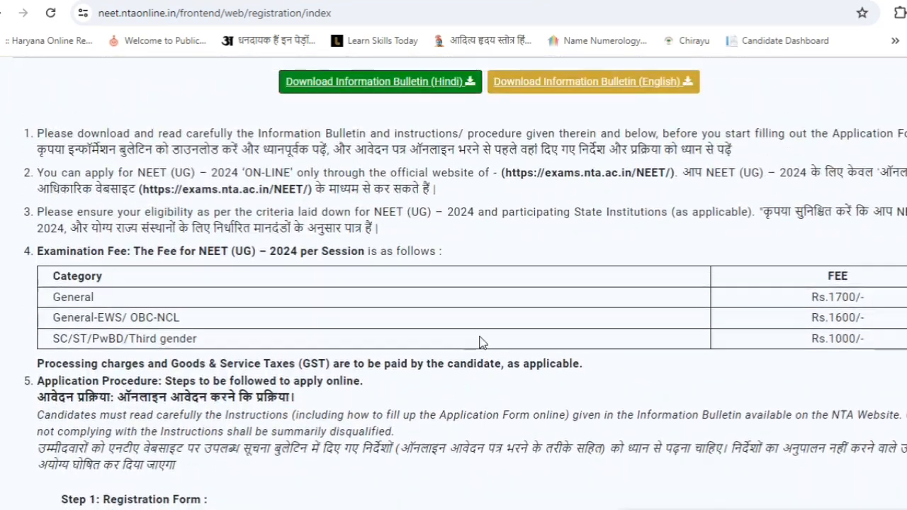
drag(686, 305, 819, 333)
scroll(531, 399, down, 12)
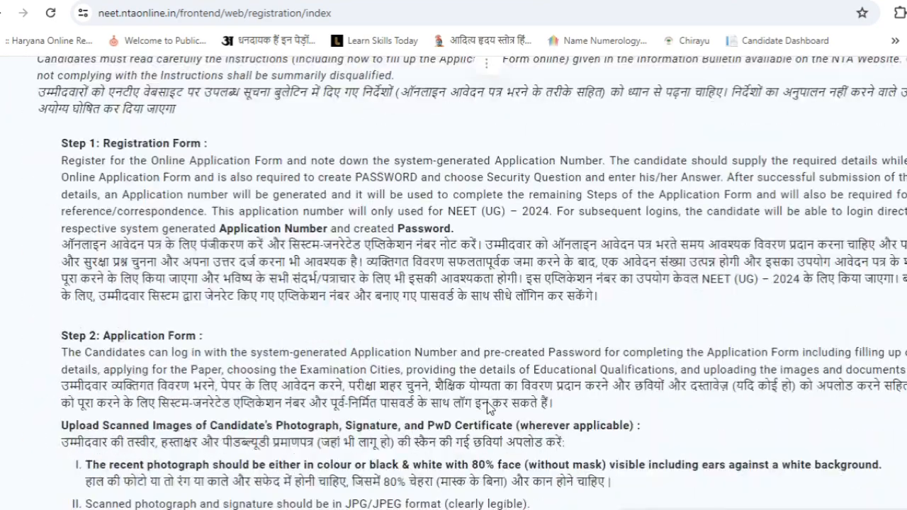
scroll(192, 383, down, 15)
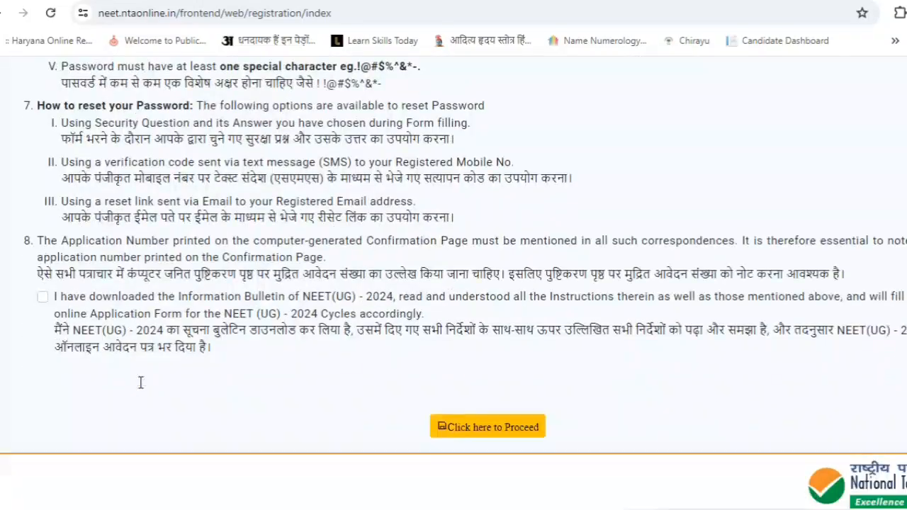
click(43, 298)
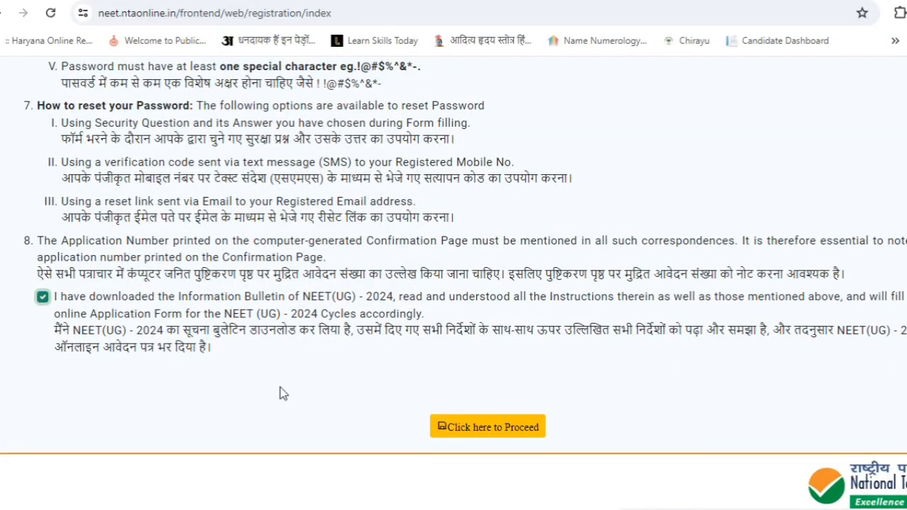
click(473, 428)
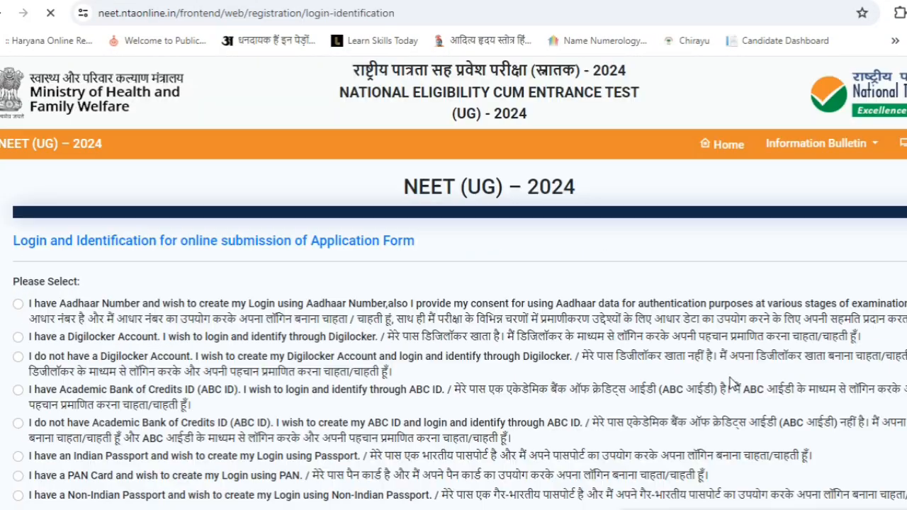
Step: Choose Aadhaar Number as the identification method and bring up its number field
scroll(375, 375, down, 1)
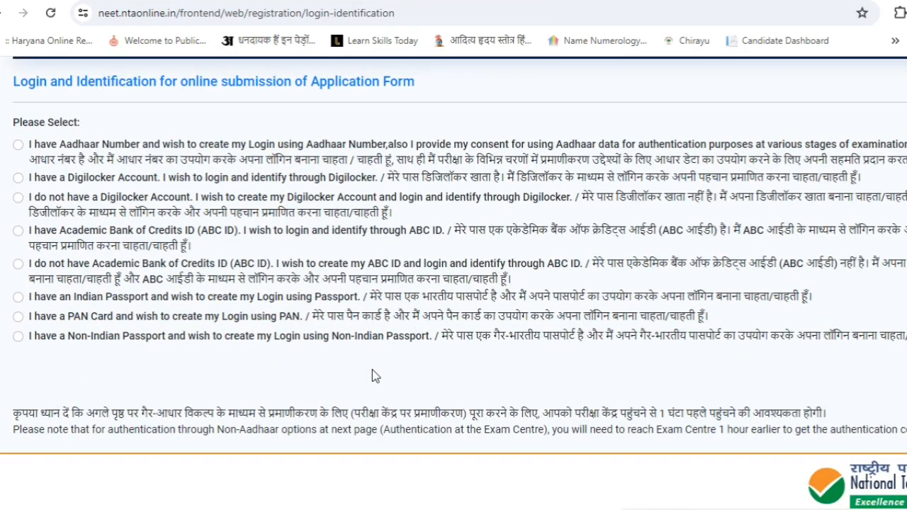
click(17, 144)
click(92, 398)
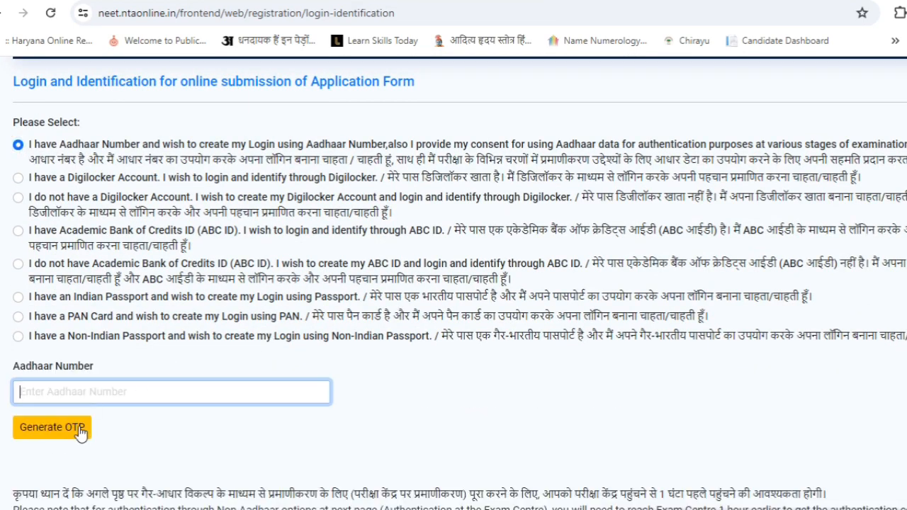
scroll(536, 409, down, 1)
scroll(536, 410, down, 1)
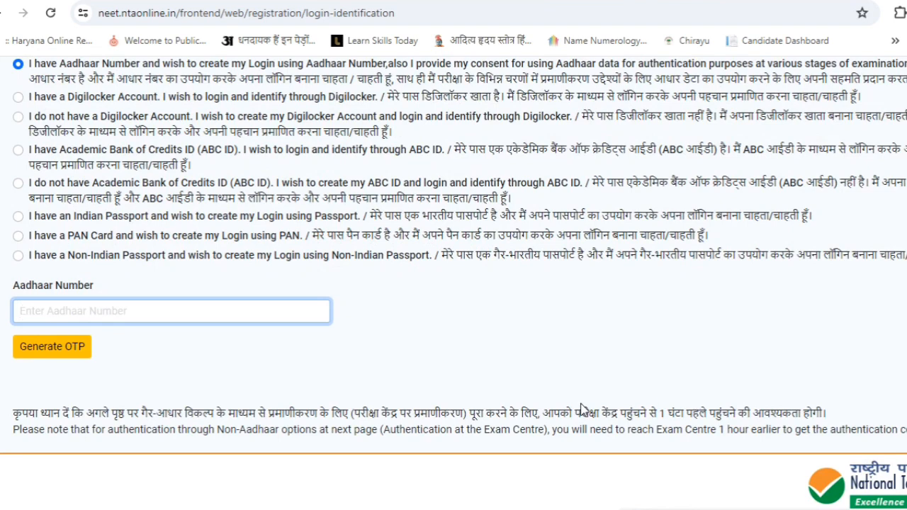
scroll(581, 405, up, 2)
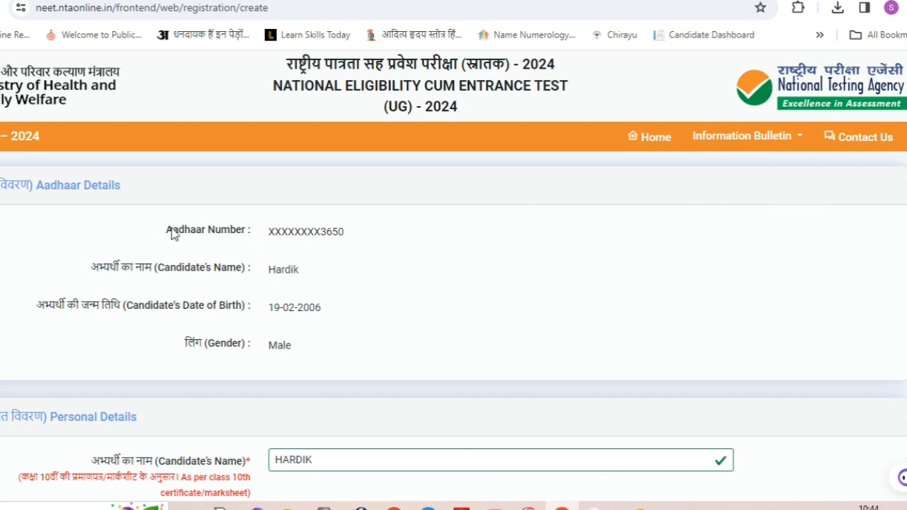
Step: Review the prefilled candidate, father's and mother's name fields
drag(111, 226, 409, 259)
click(448, 279)
scroll(514, 337, down, 2)
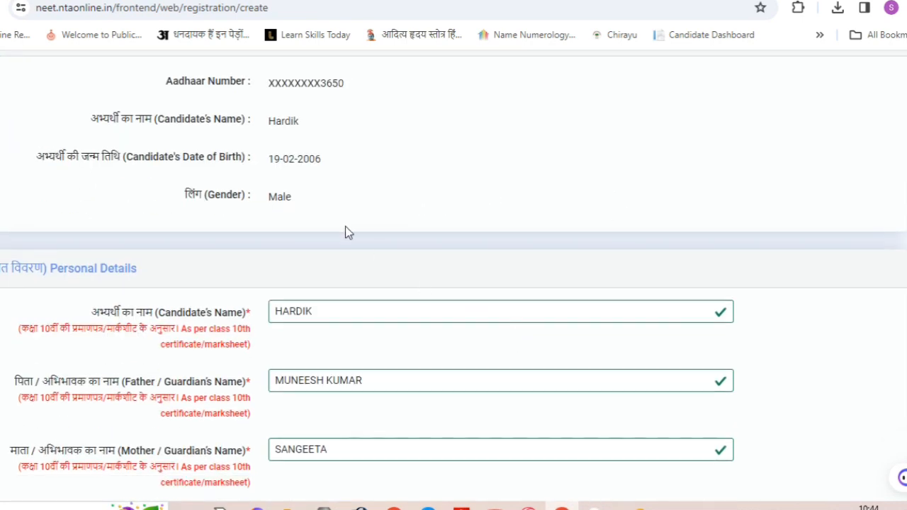
click(323, 318)
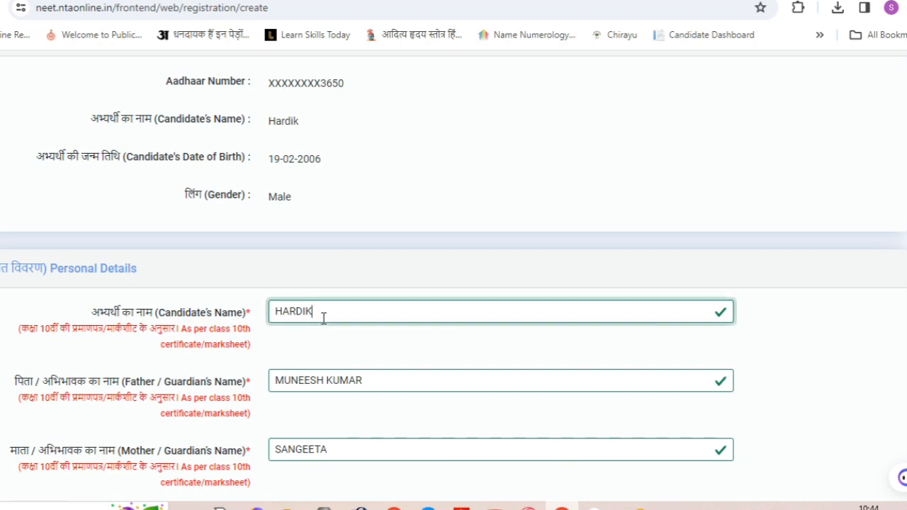
click(461, 381)
scroll(467, 380, down, 2)
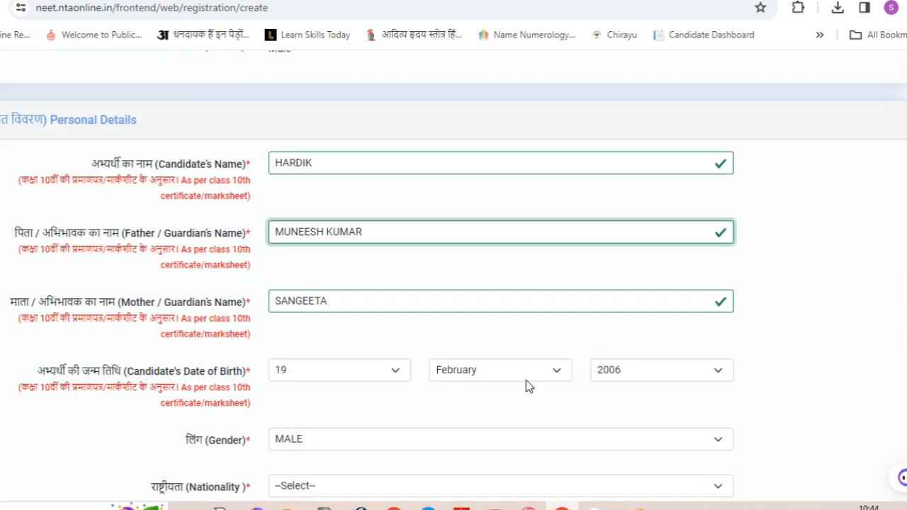
click(404, 302)
scroll(461, 383, down, 2)
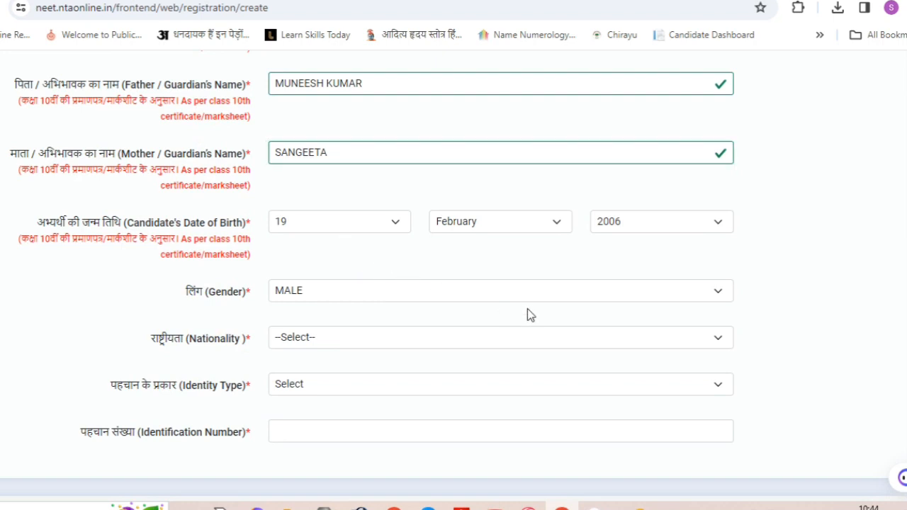
scroll(527, 308, up, 1)
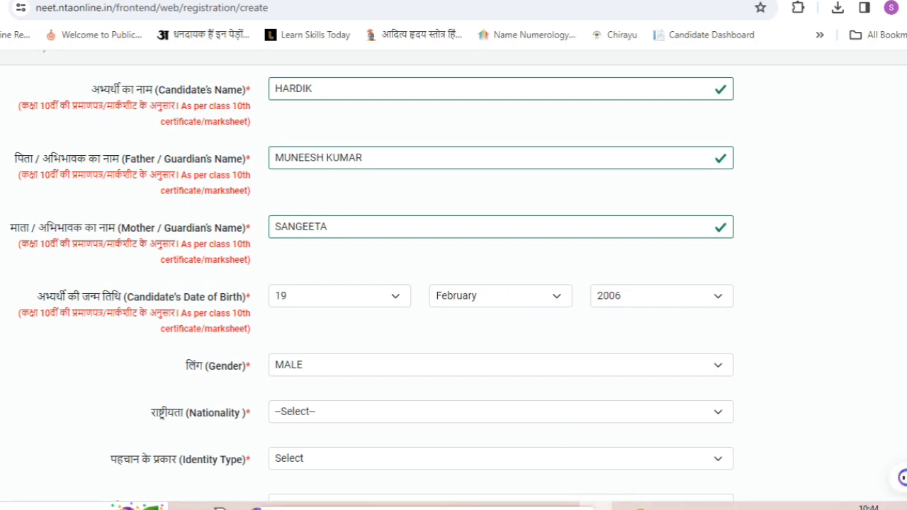
click(358, 226)
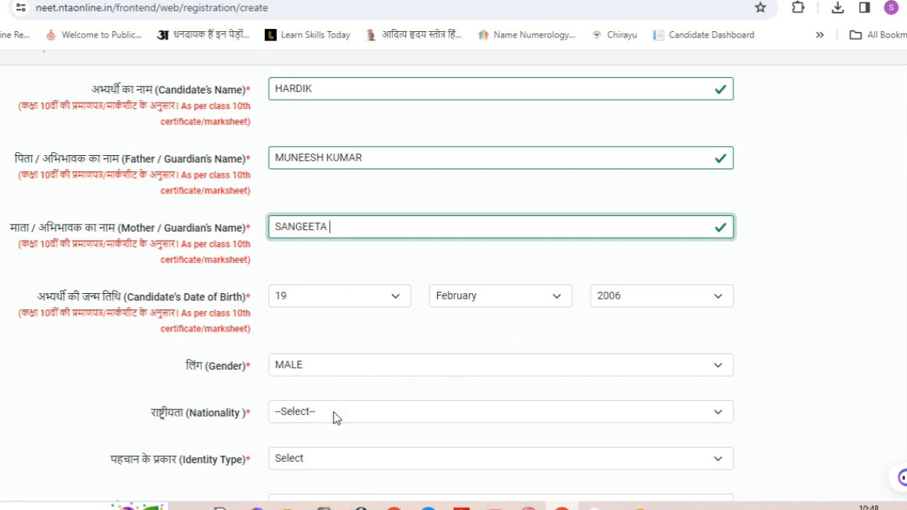
Step: Set Nationality to INDIAN and Identity Type to ANY OTHER VALID GOVT IDENTITY WITH PHOTOGRAPH
click(302, 411)
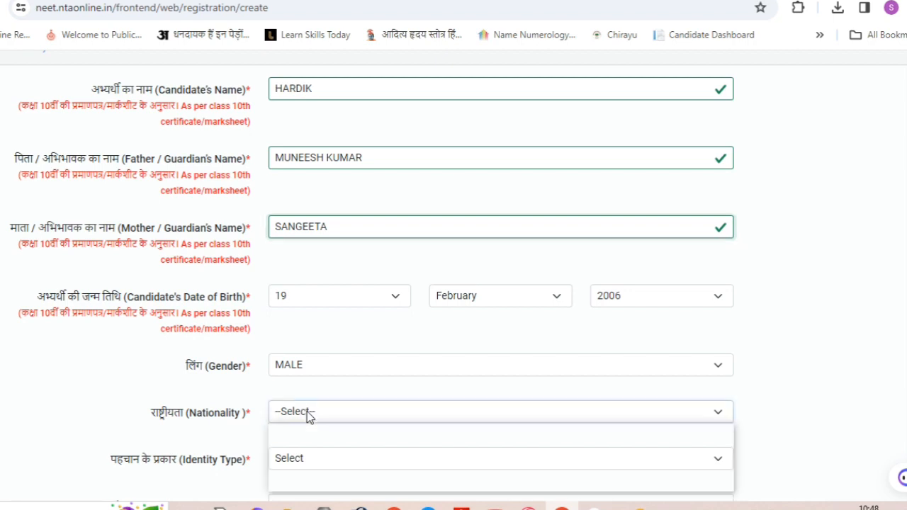
click(298, 443)
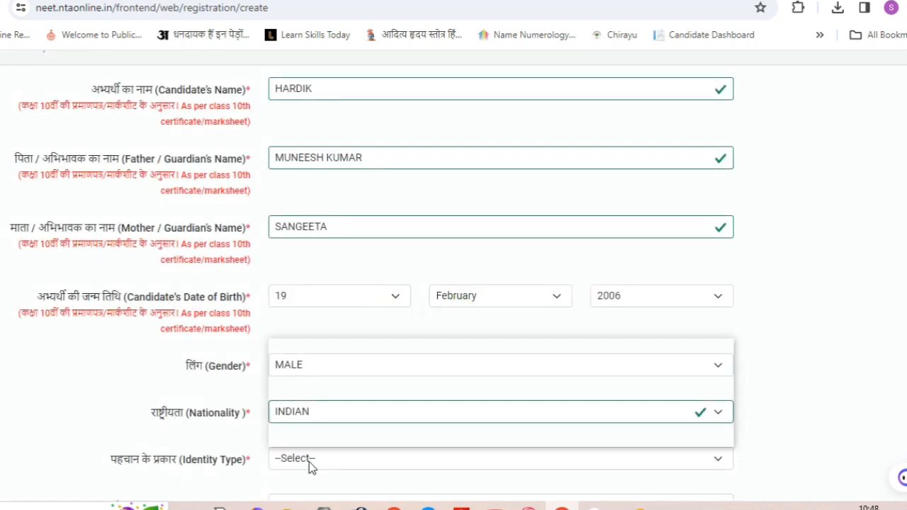
click(309, 459)
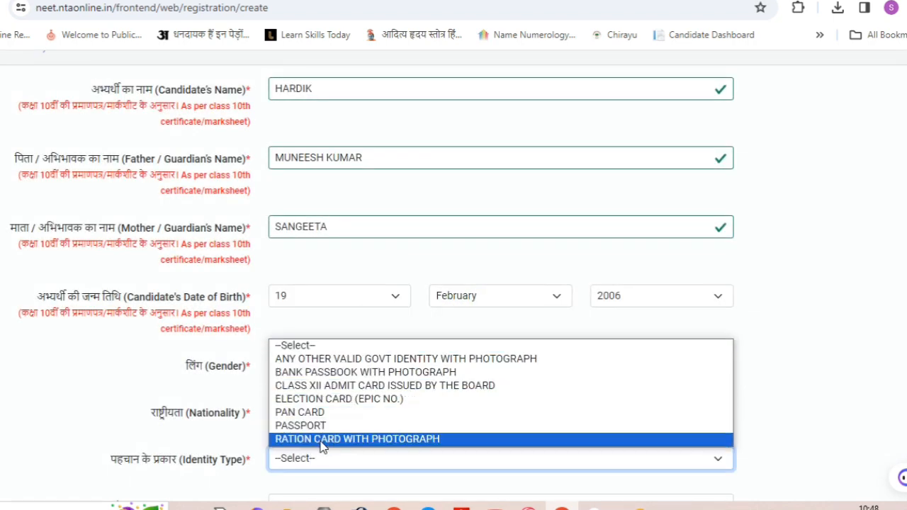
click(338, 360)
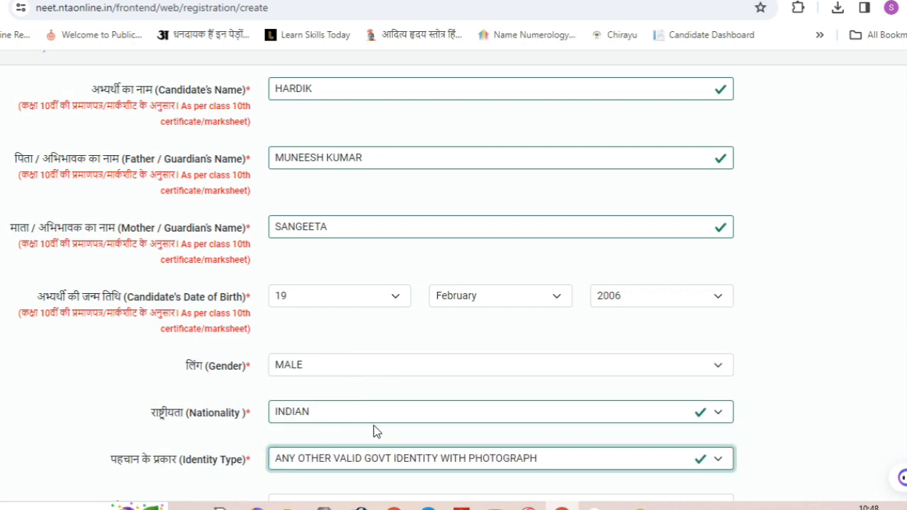
scroll(454, 428, down, 2)
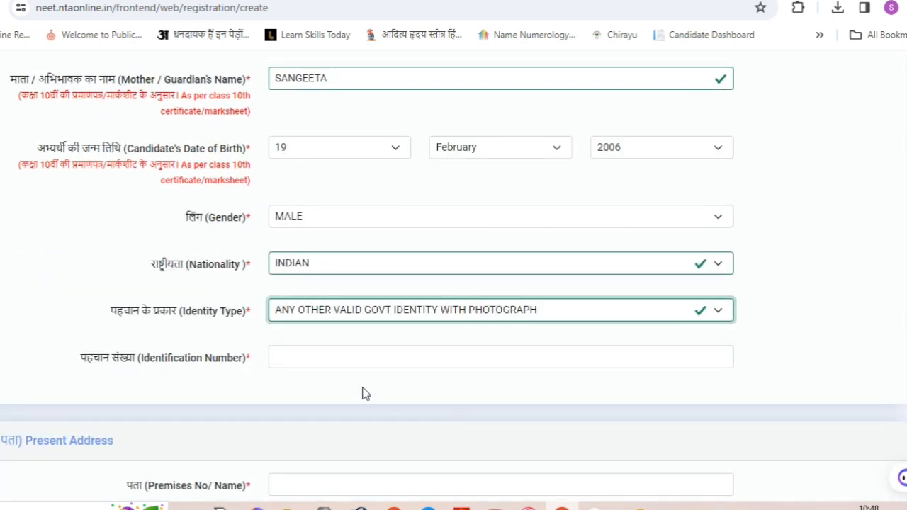
Step: Set the present address country to INDIA
click(321, 361)
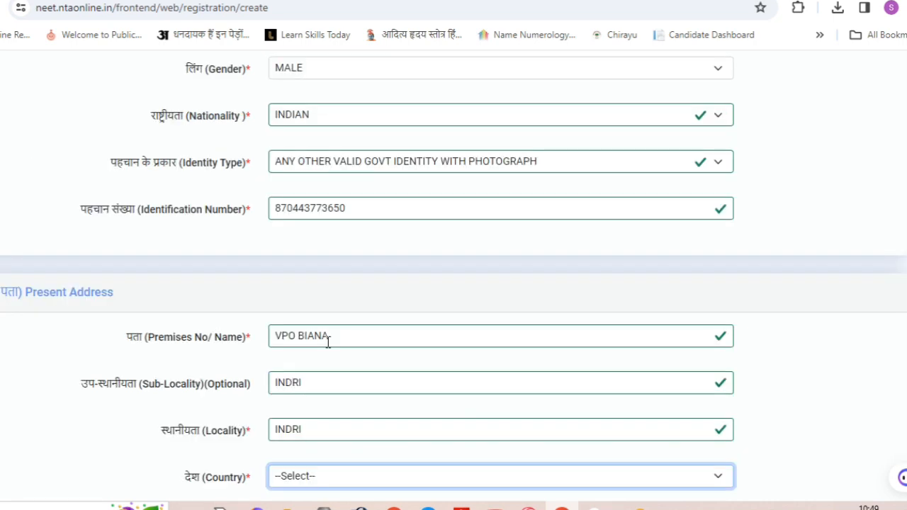
scroll(328, 342, down, 2)
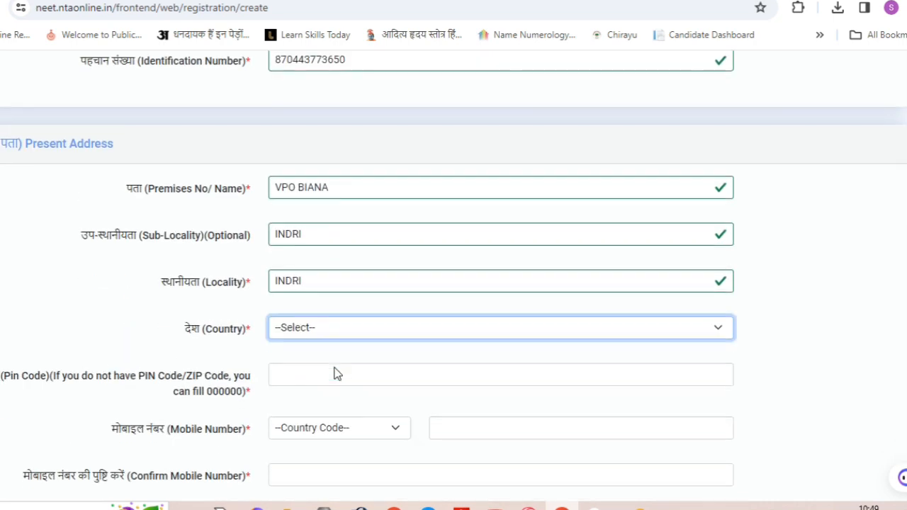
click(308, 328)
text(india)
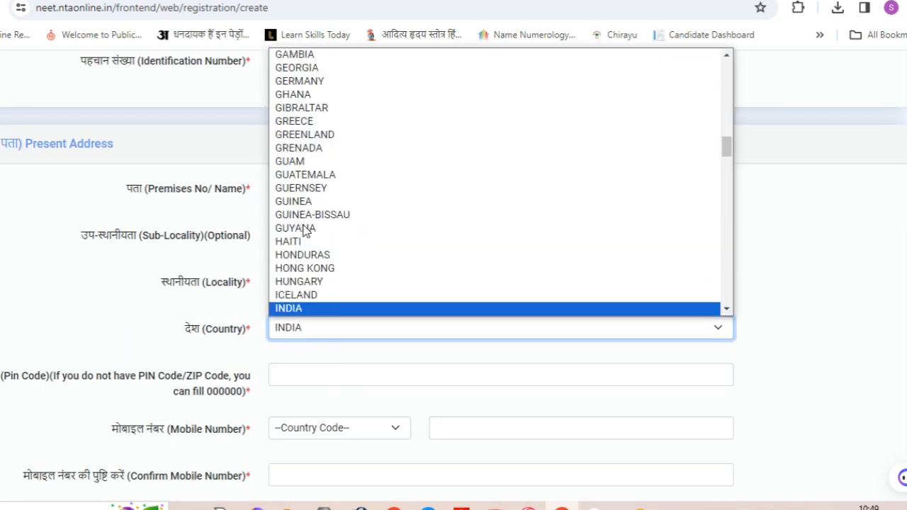
click(293, 309)
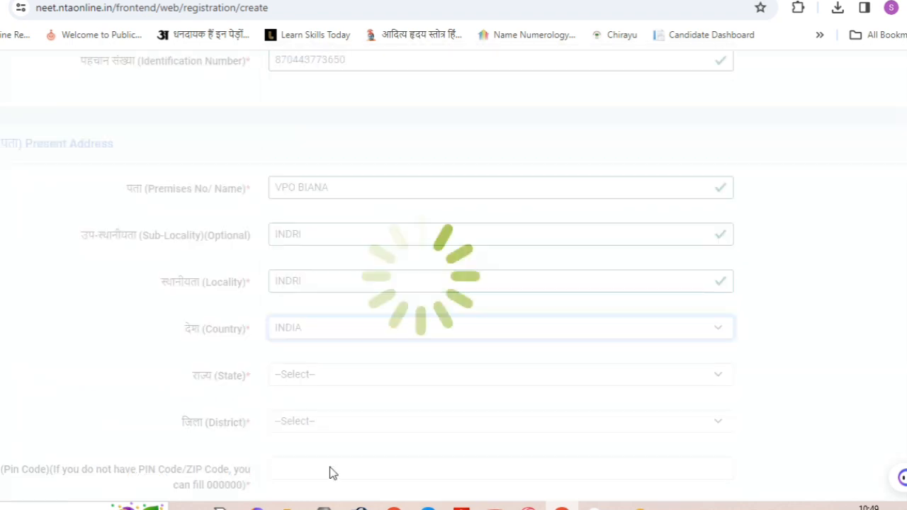
Step: Choose HARYANA as the address state and KARNAL as the district
click(319, 381)
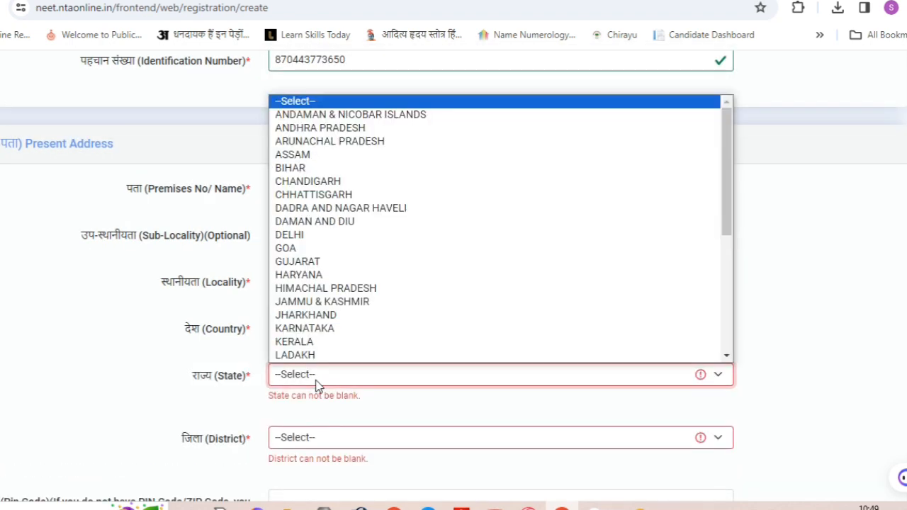
click(287, 267)
click(304, 374)
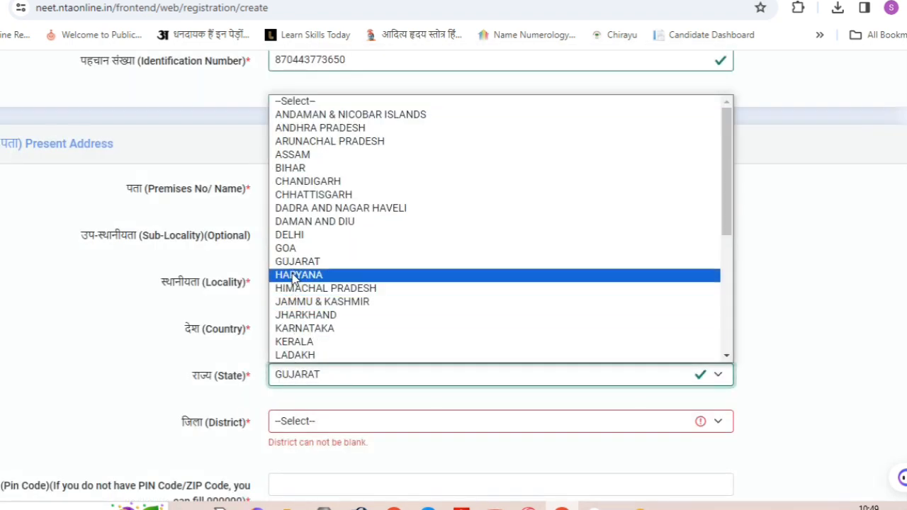
click(295, 276)
click(309, 423)
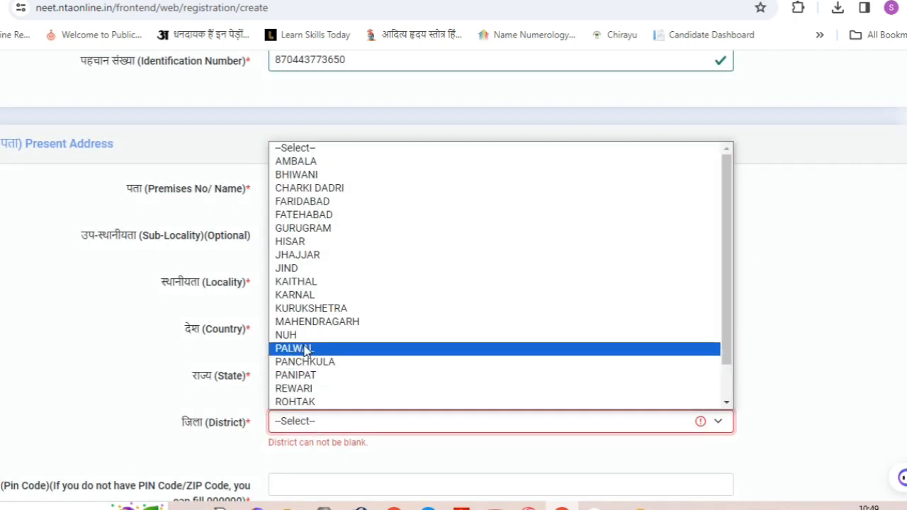
click(305, 297)
Step: Enter the address PIN code and set the mobile country code to +91
scroll(447, 387, down, 2)
click(345, 327)
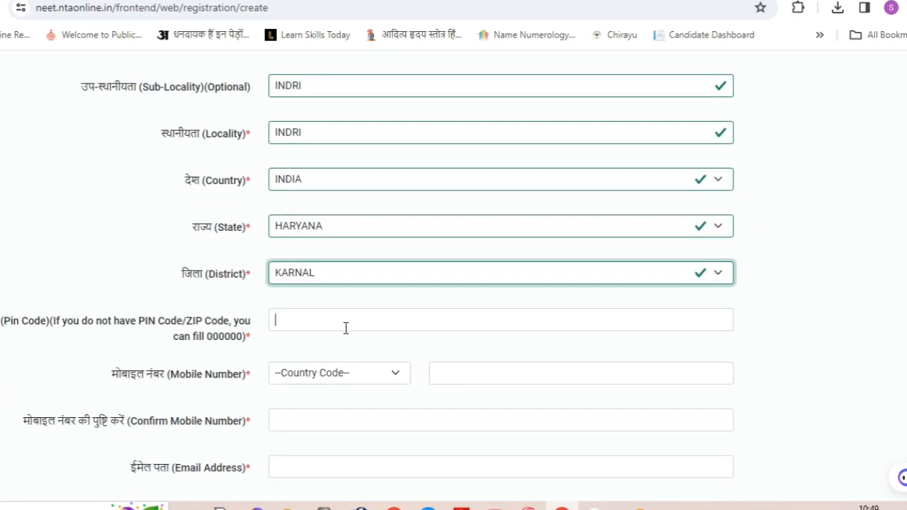
text(132054)
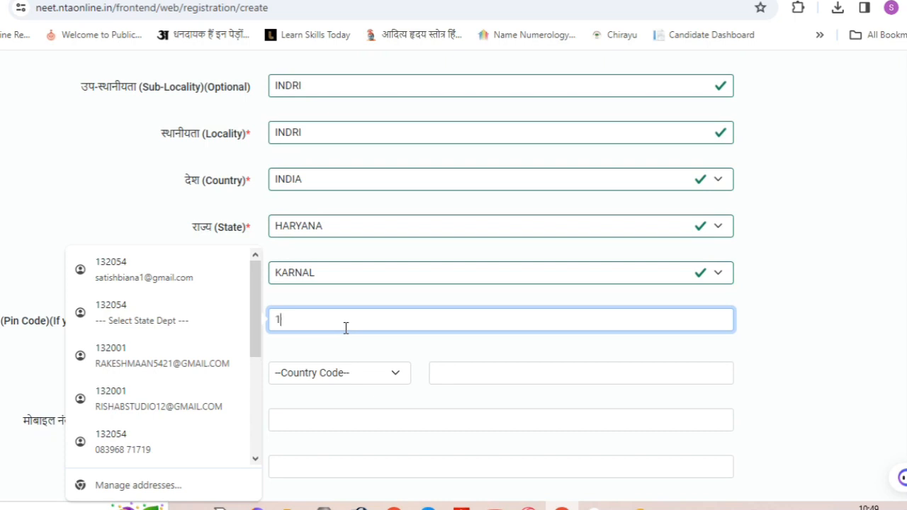
click(336, 373)
click(333, 402)
Step: Enter the security answer and security pin, then submit the registration form
click(460, 376)
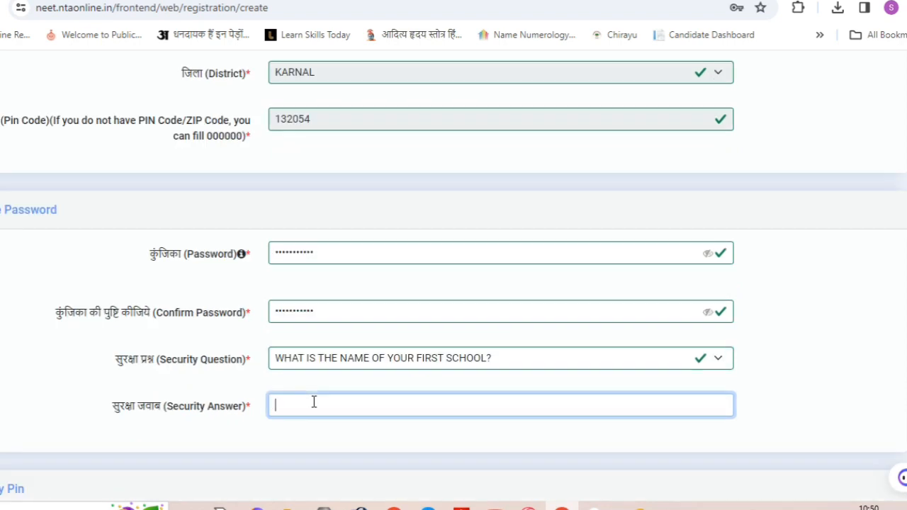
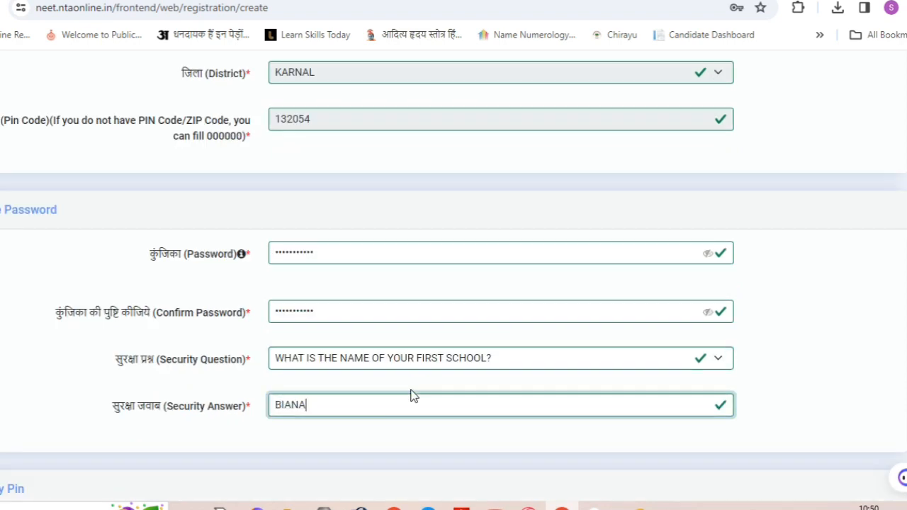
scroll(411, 395, down, 2)
key(ctrl+a)
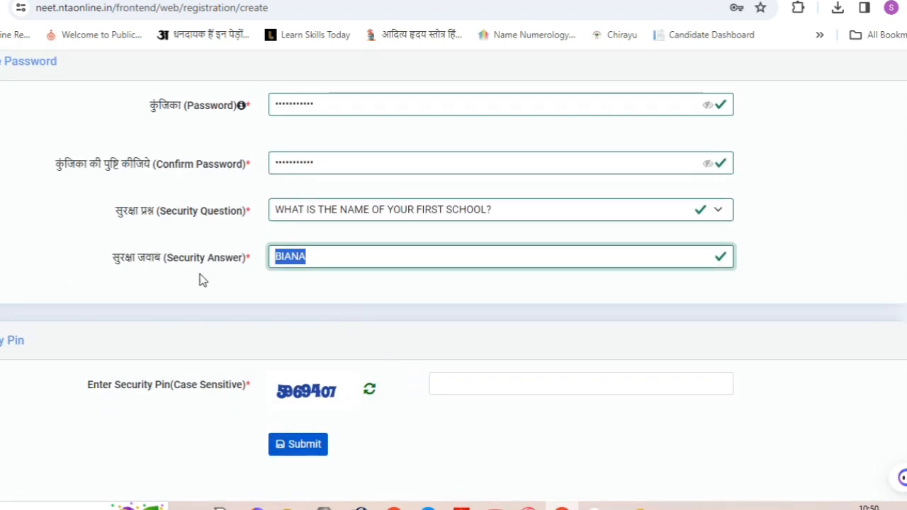
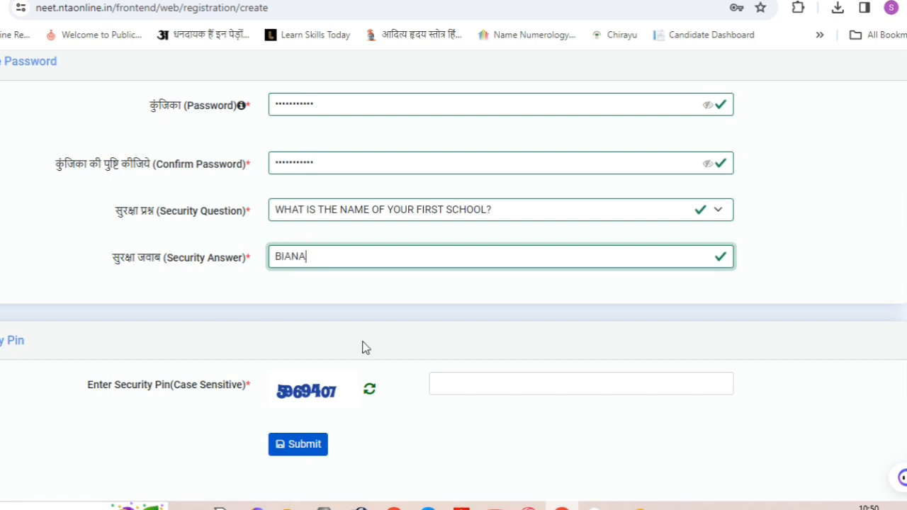
click(443, 379)
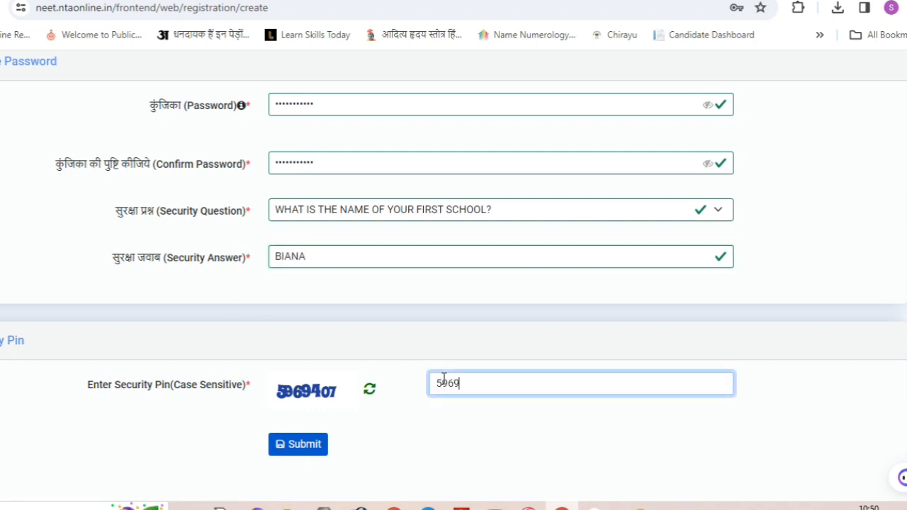
click(307, 444)
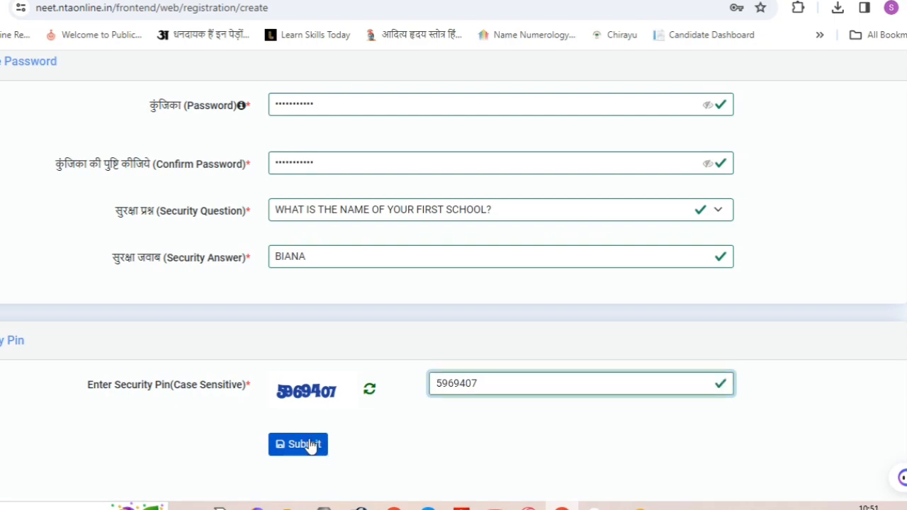
Step: Tick the checklist boxes for parents' names, date of birth, gender, address, mobile and email
scroll(378, 382, down, 5)
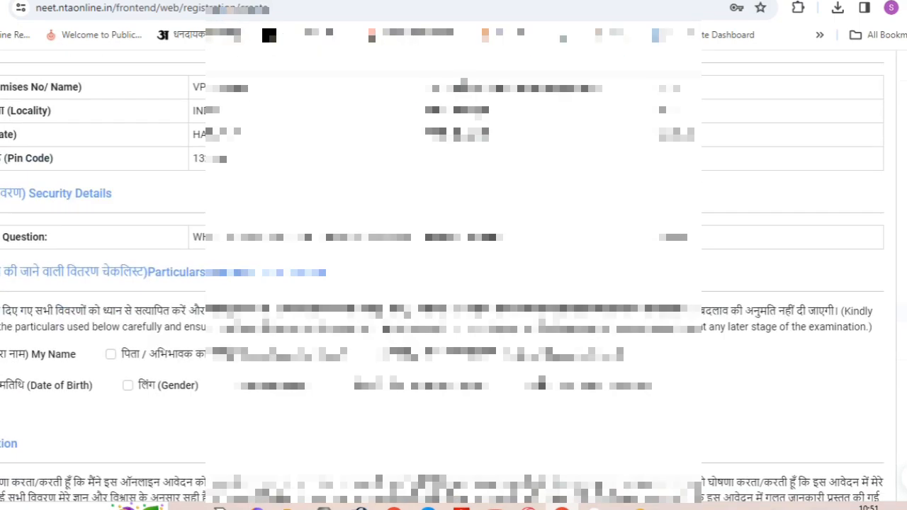
scroll(449, 406, up, 5)
scroll(449, 406, up, 2)
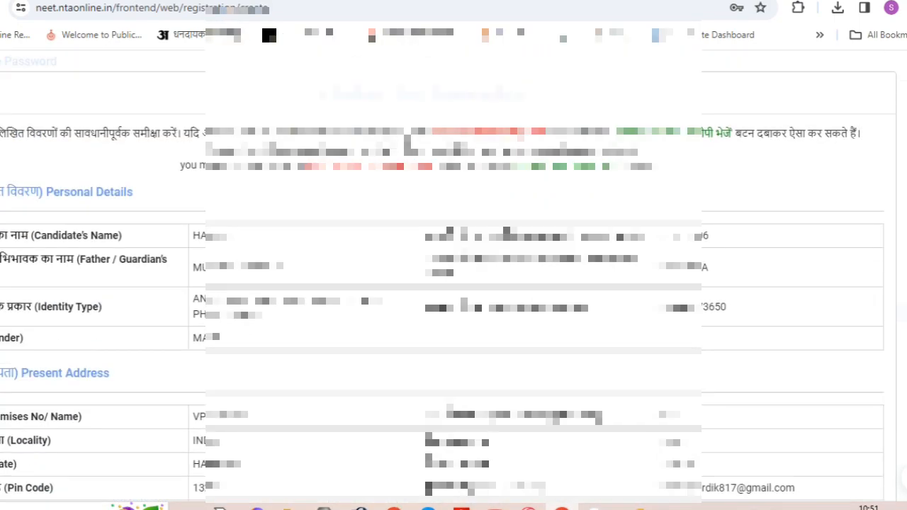
scroll(450, 406, down, 10)
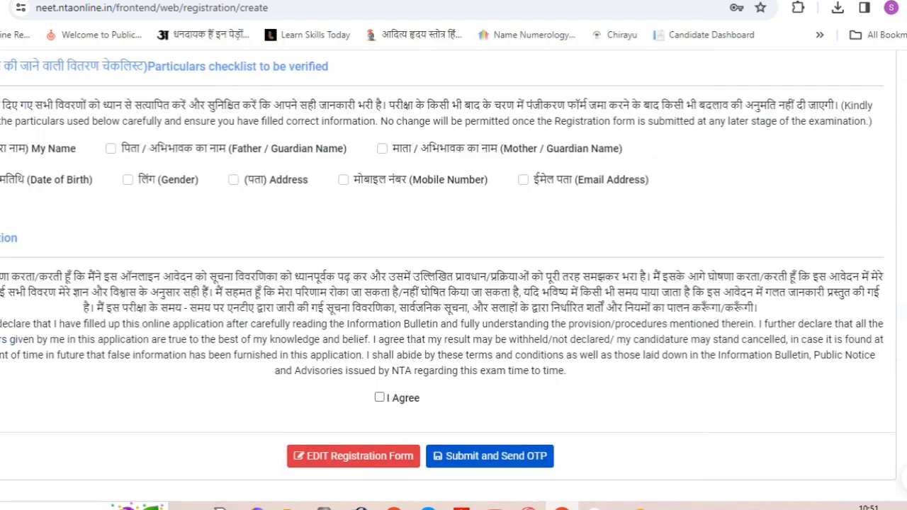
click(111, 148)
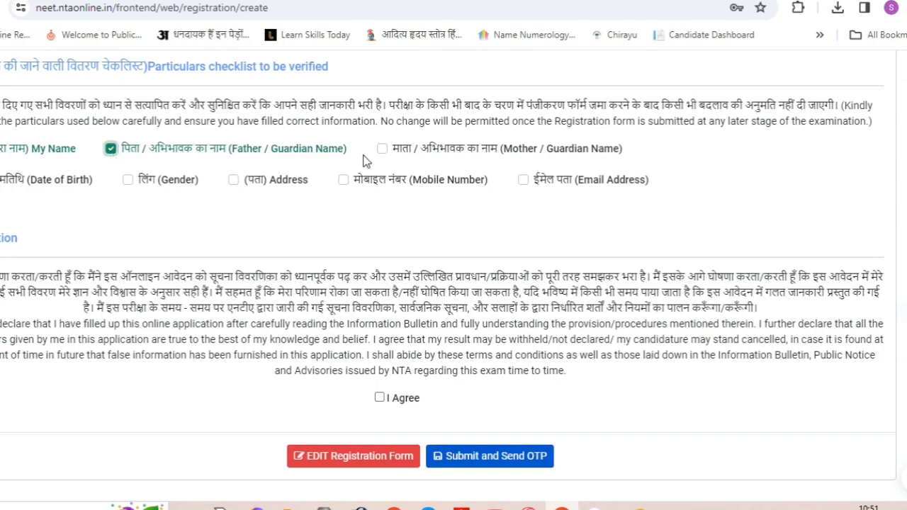
click(382, 149)
click(63, 182)
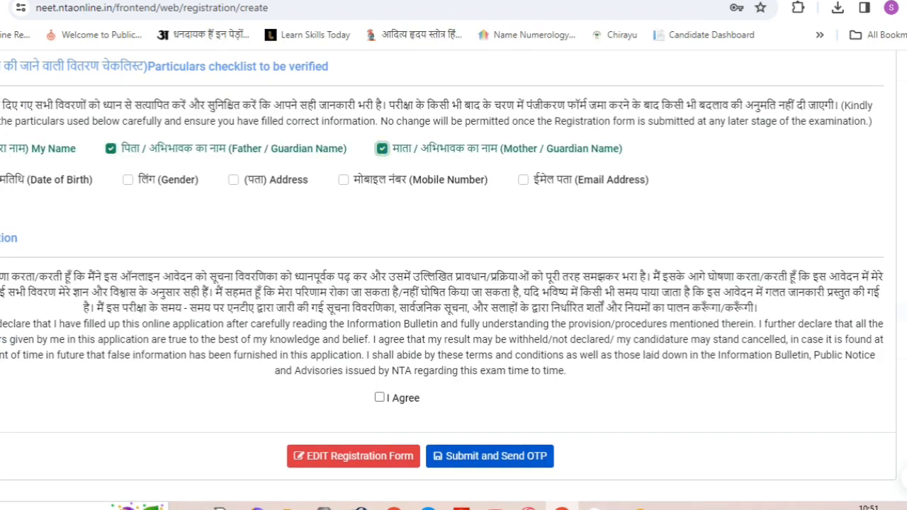
click(128, 180)
click(233, 181)
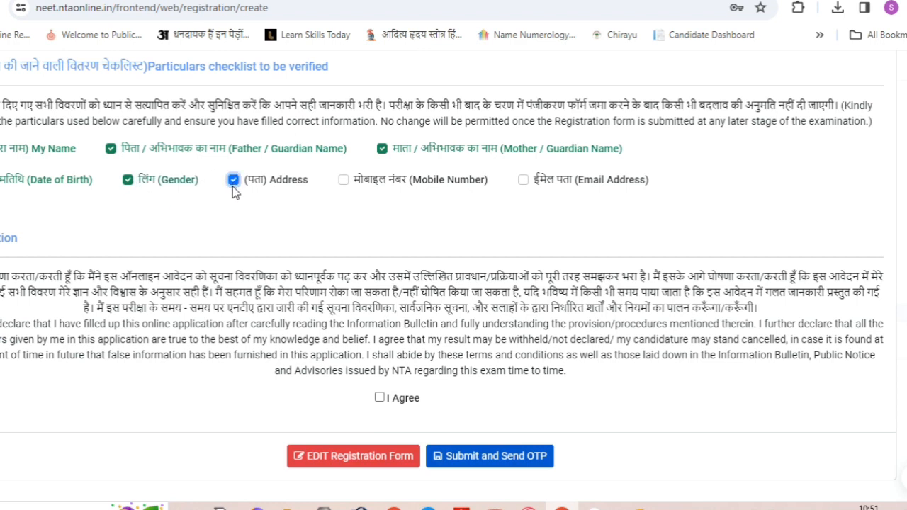
click(343, 180)
click(523, 181)
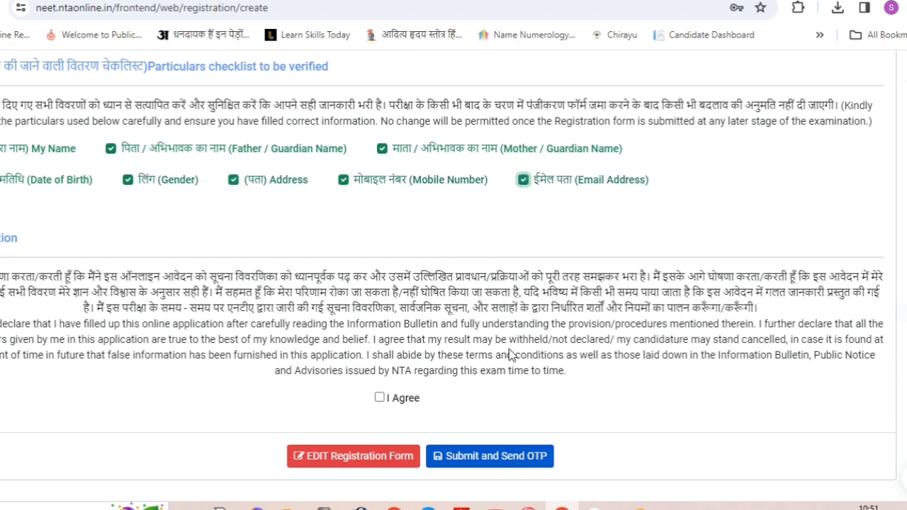
Step: Accept the declaration and confirm Submit and Send OTP
click(379, 399)
click(478, 457)
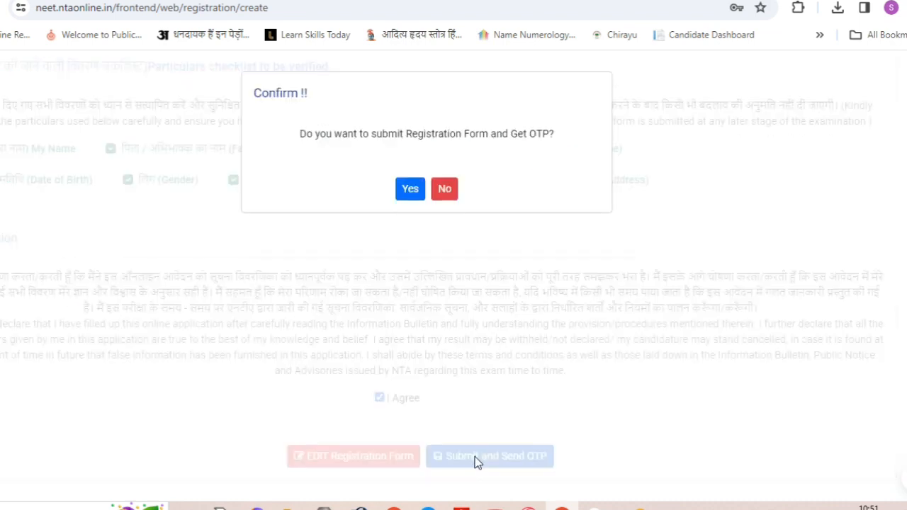
click(410, 190)
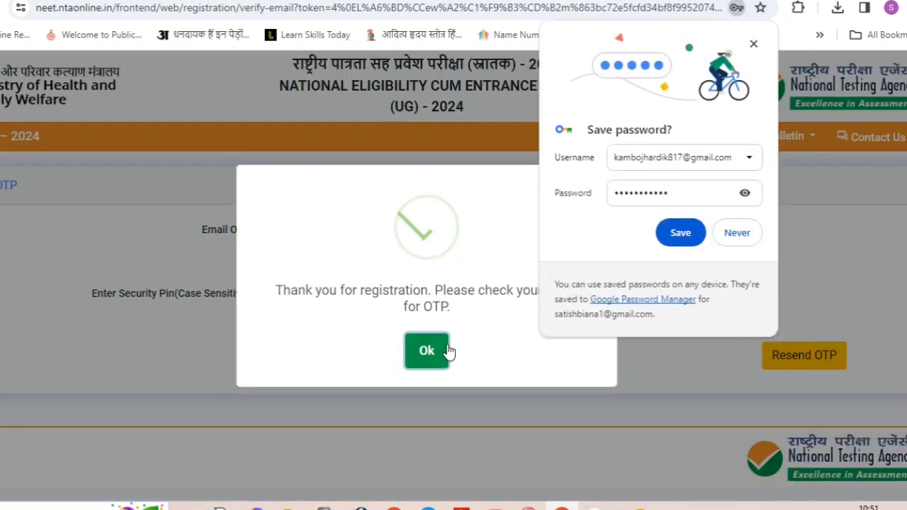
Step: Save the browser password, then verify the account with the emailed OTP and security pin
click(680, 234)
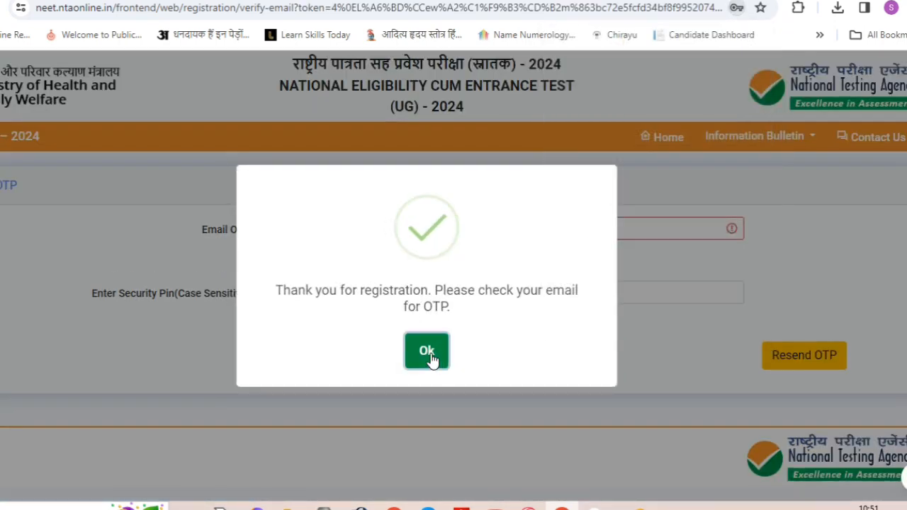
click(428, 352)
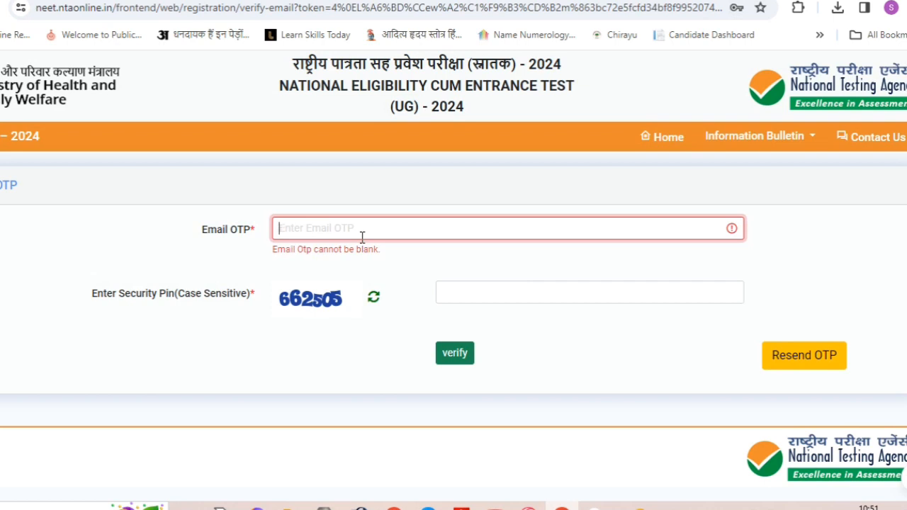
click(533, 300)
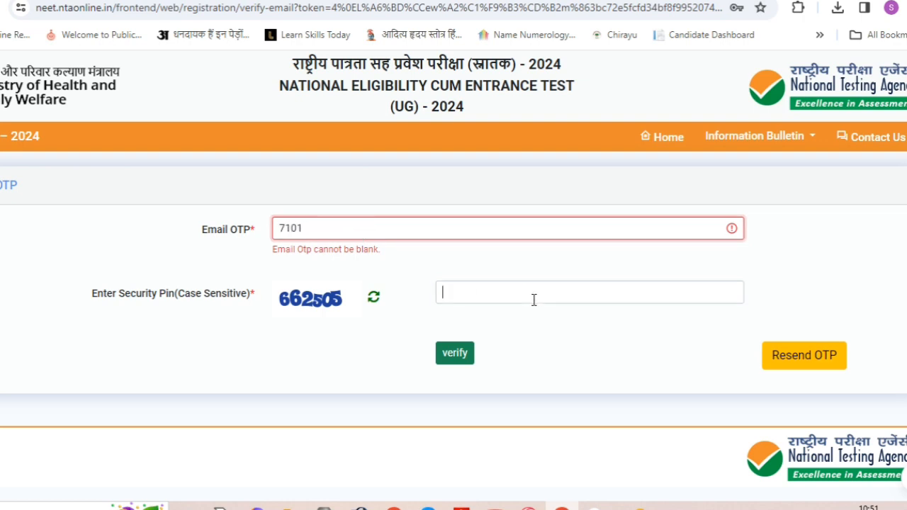
key(Return)
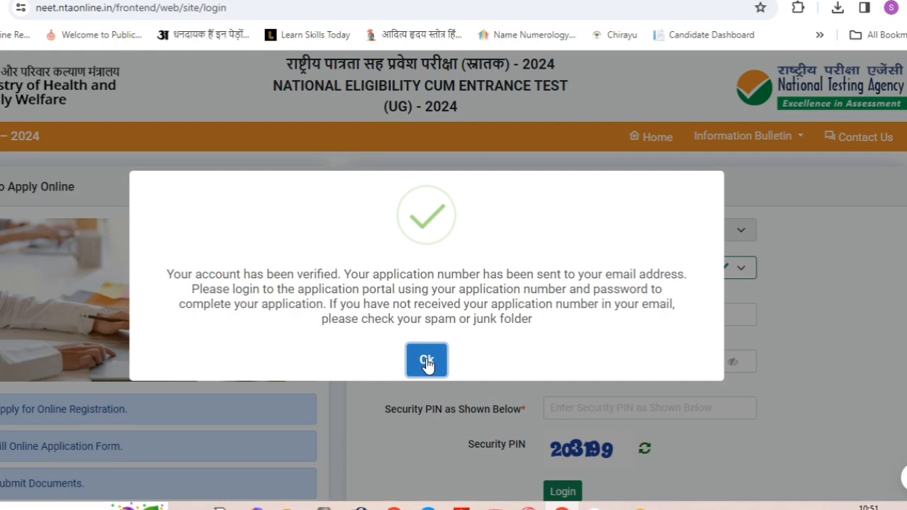
Step: Log in with the new application number, account password and security PIN
click(426, 362)
click(633, 313)
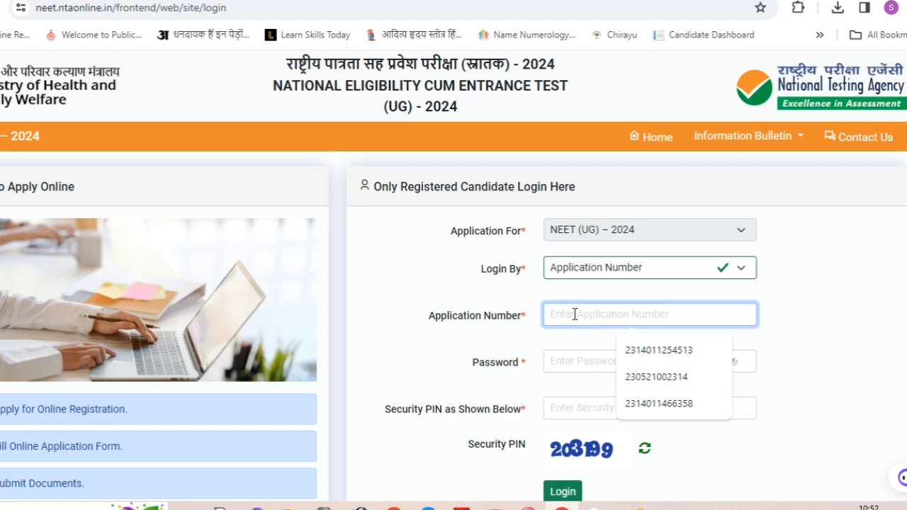
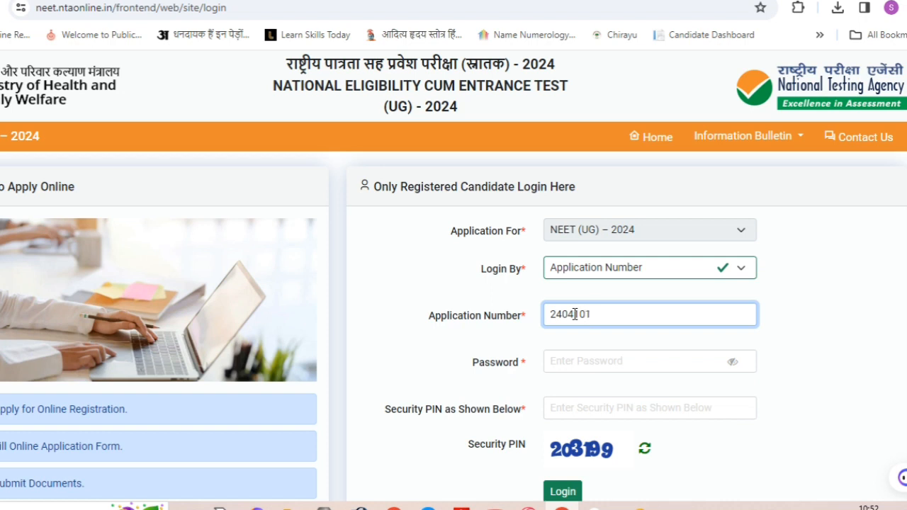
click(590, 361)
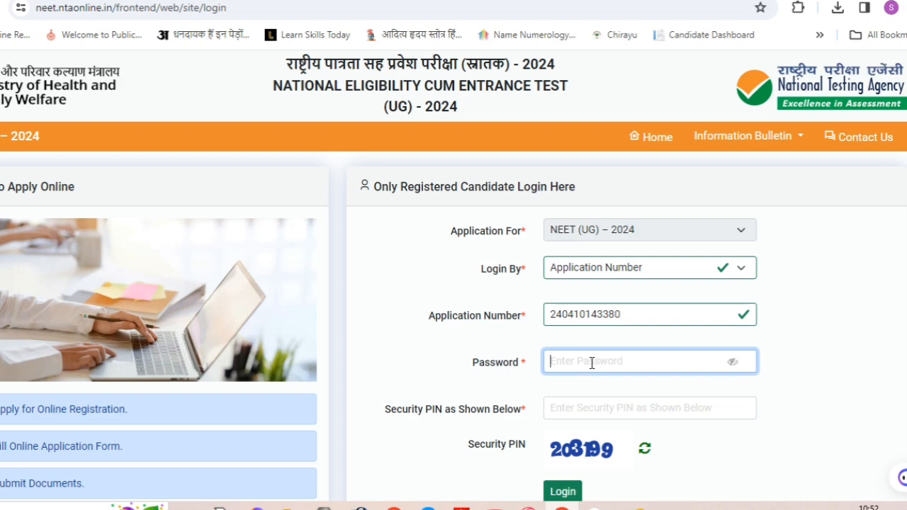
text(••••••)
click(608, 415)
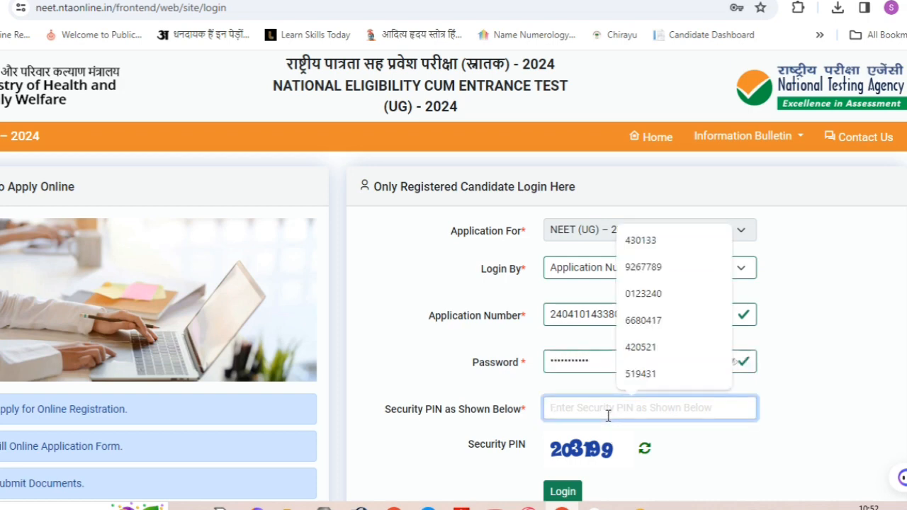
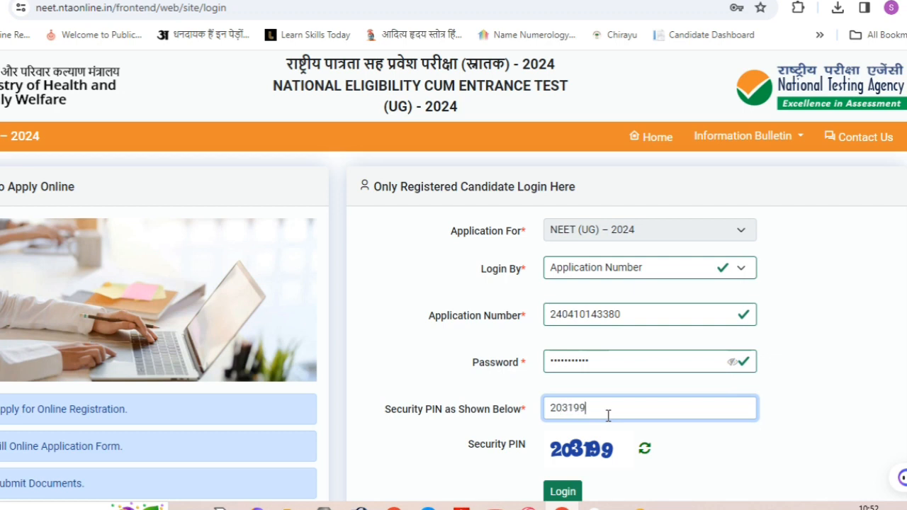
click(560, 490)
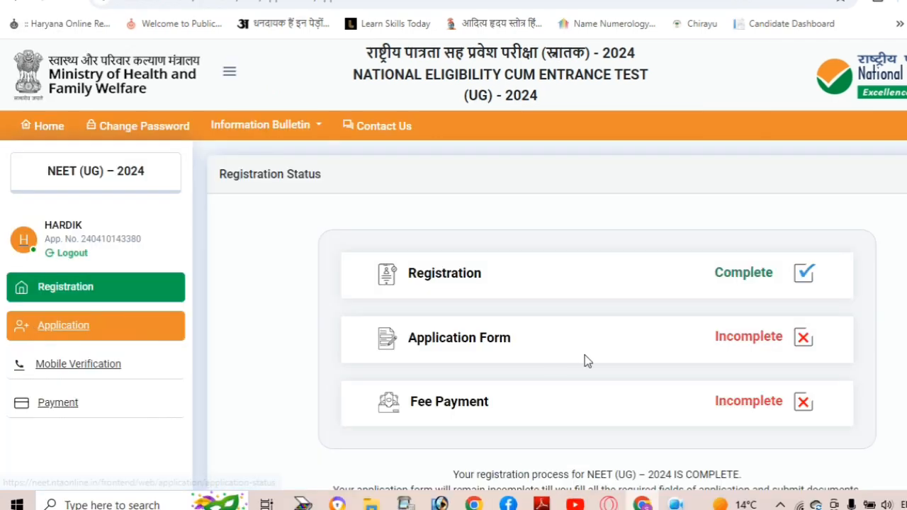
Step: Open the Contact Details section of the application form
click(586, 360)
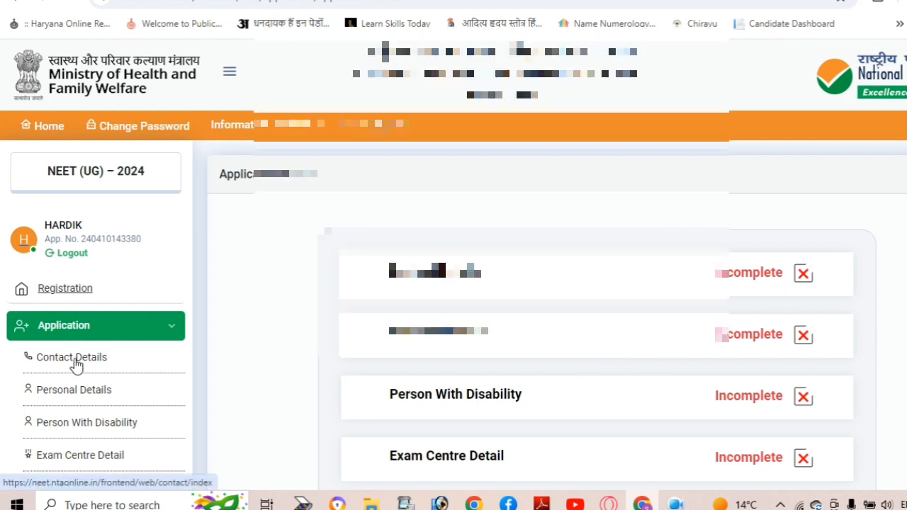
click(513, 400)
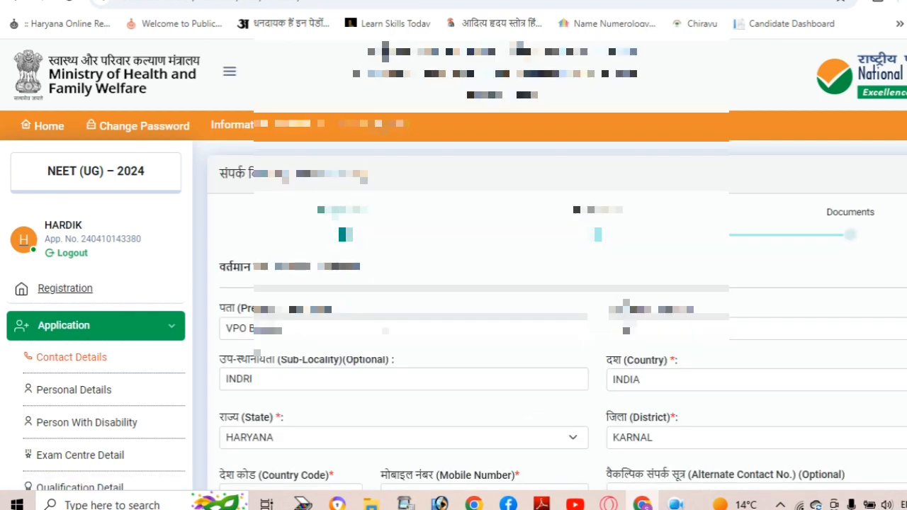
scroll(697, 356, down, 2)
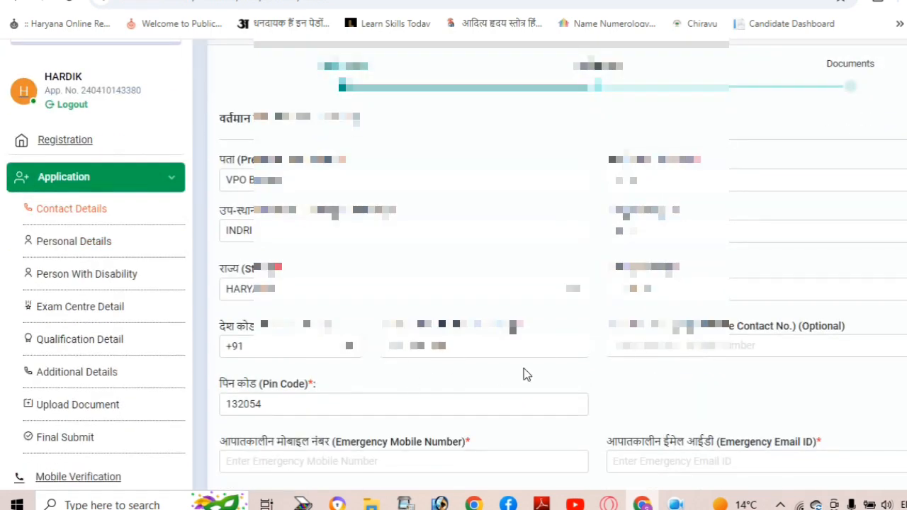
scroll(680, 376, down, 2)
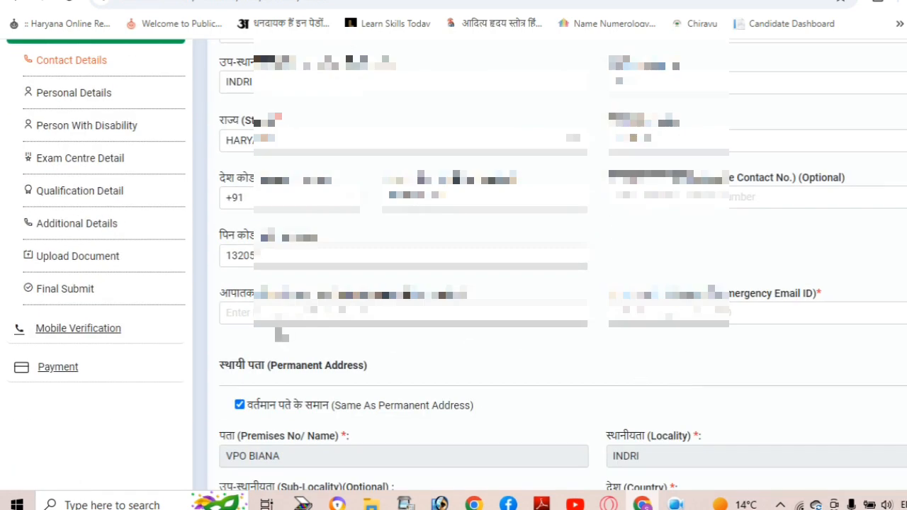
Step: Fill in the emergency mobile number and the emergency e-mail address
click(281, 314)
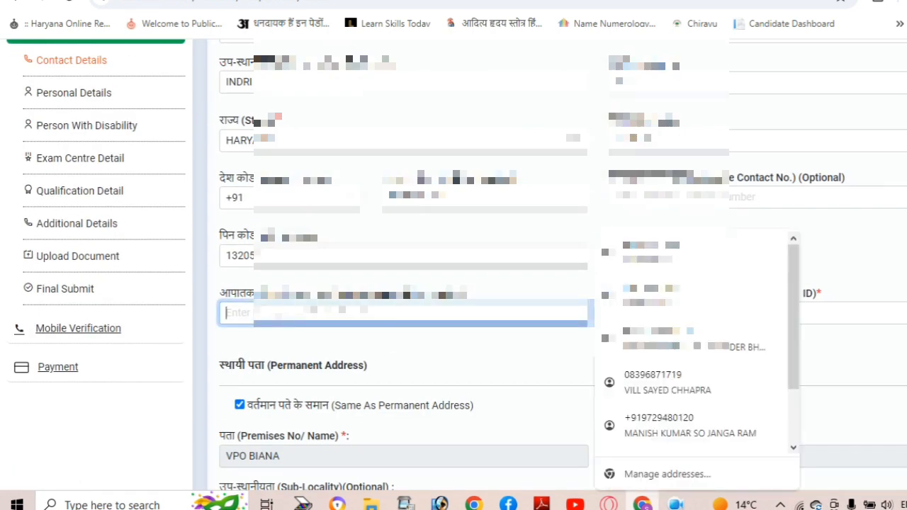
text(94)
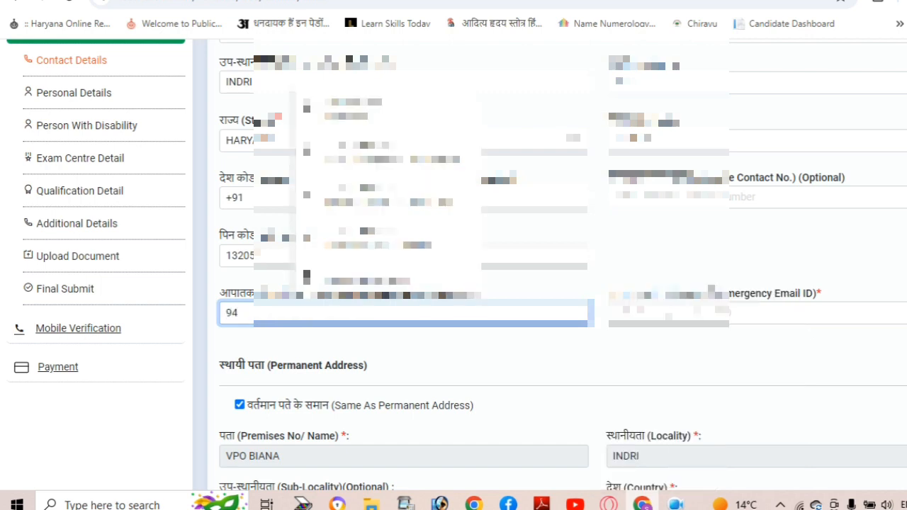
text(168)
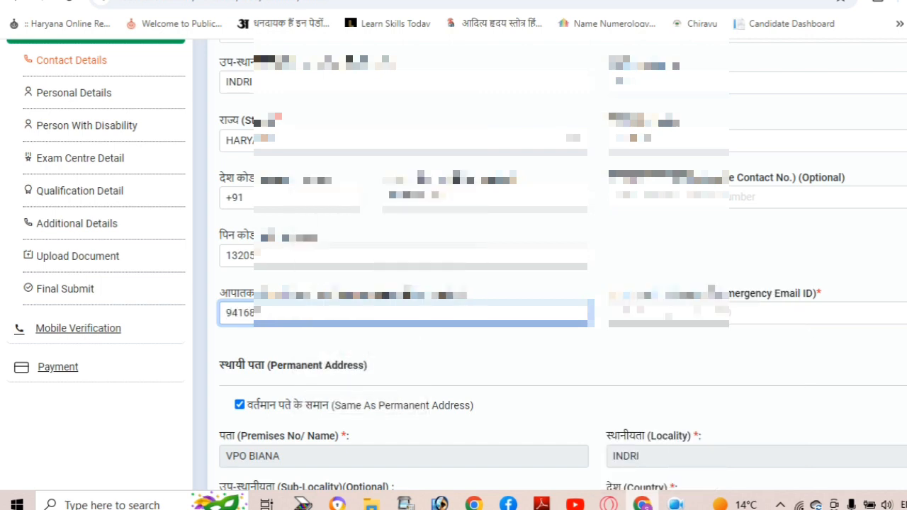
text(???)
scroll(574, 371, down, 1)
click(622, 244)
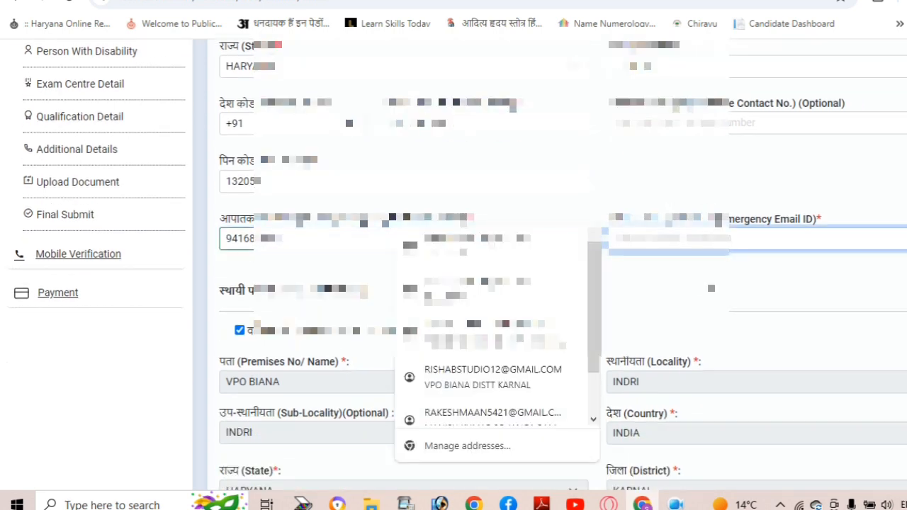
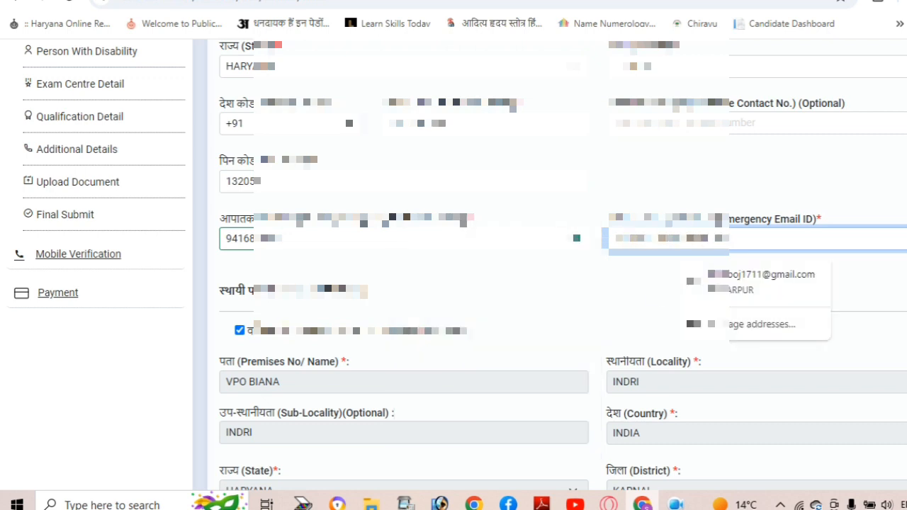
click(563, 320)
scroll(459, 339, down, 3)
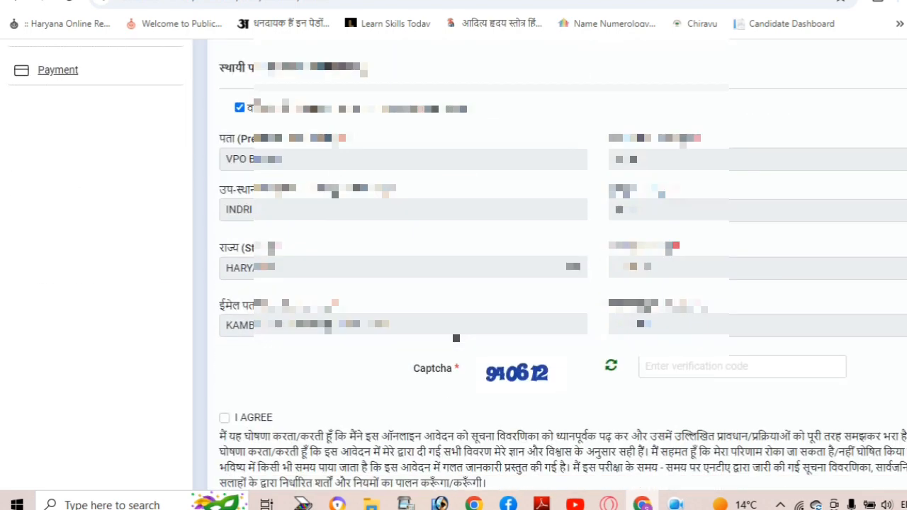
Step: Enter the captcha code, agree to the declaration and save the contact details
click(674, 364)
text(9)
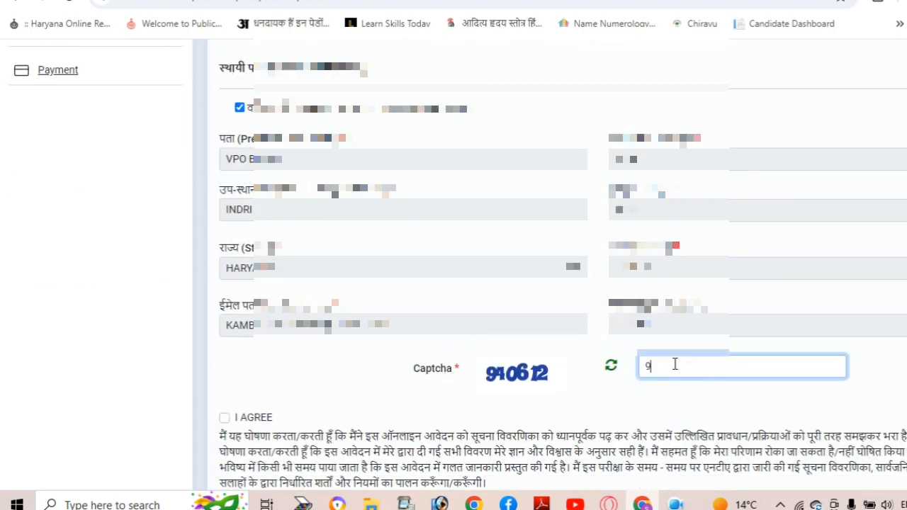
text(40612)
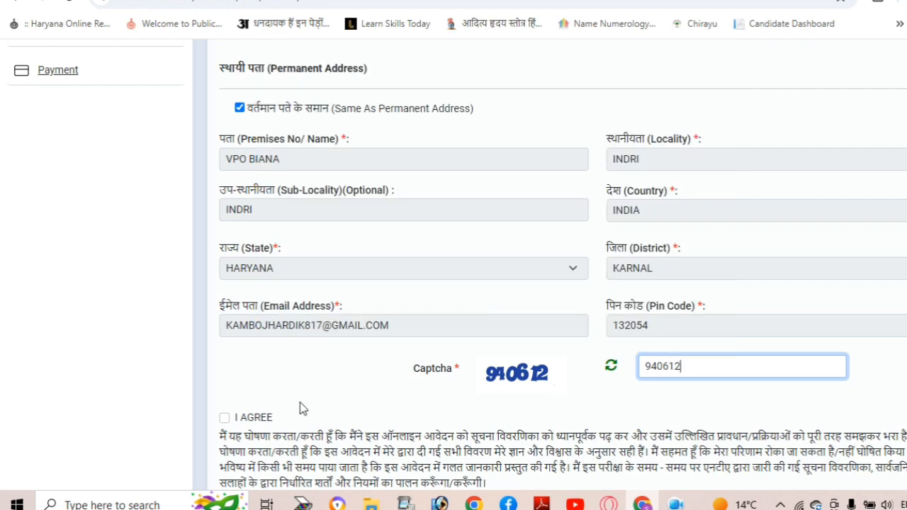
click(224, 417)
scroll(753, 399, down, 2)
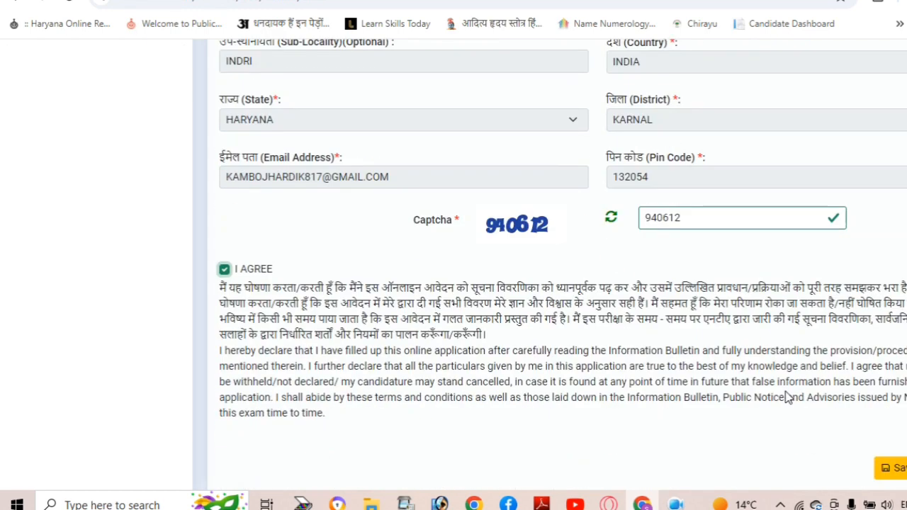
click(894, 469)
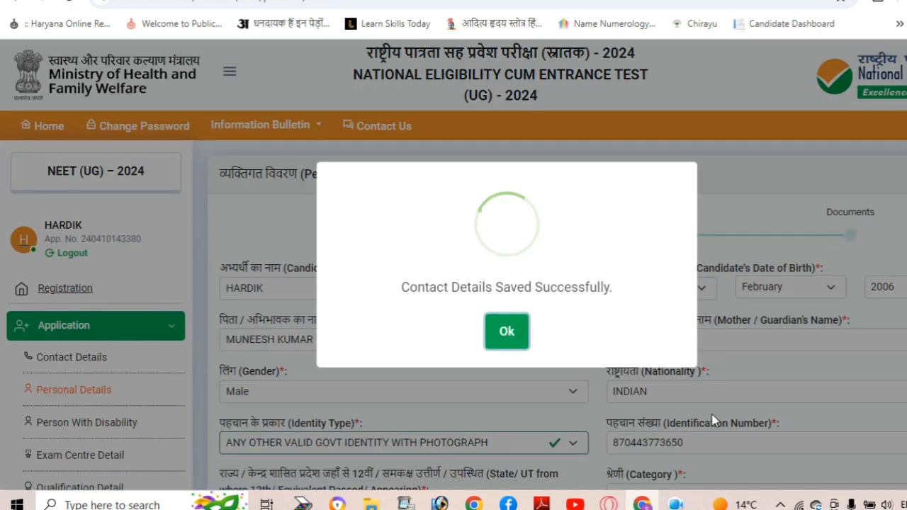
Step: Set 12th-passing state HARYANA, category OBC-(NCL) As Per Central List, and diabetic No
click(522, 337)
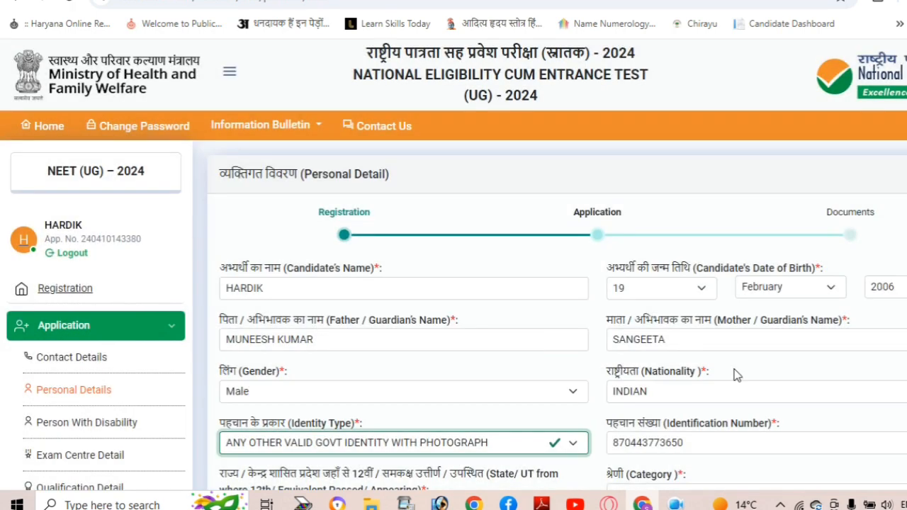
scroll(733, 369, down, 3)
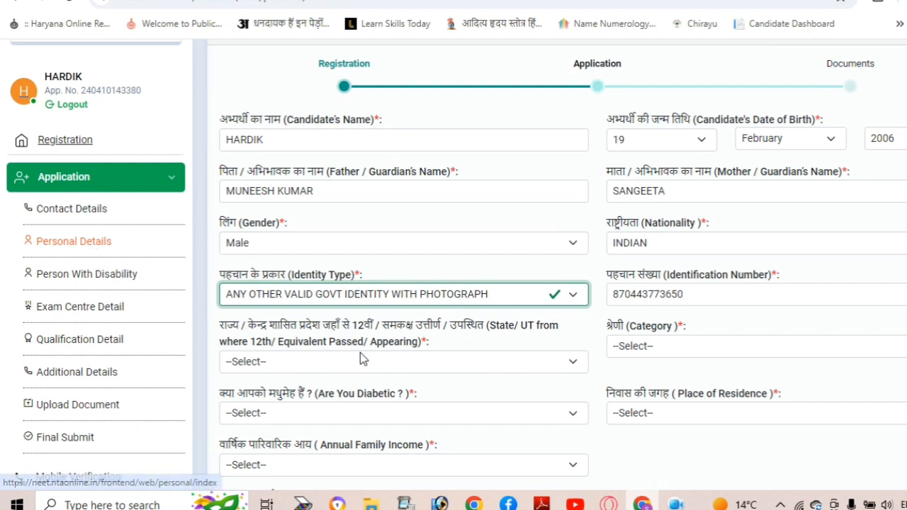
click(286, 370)
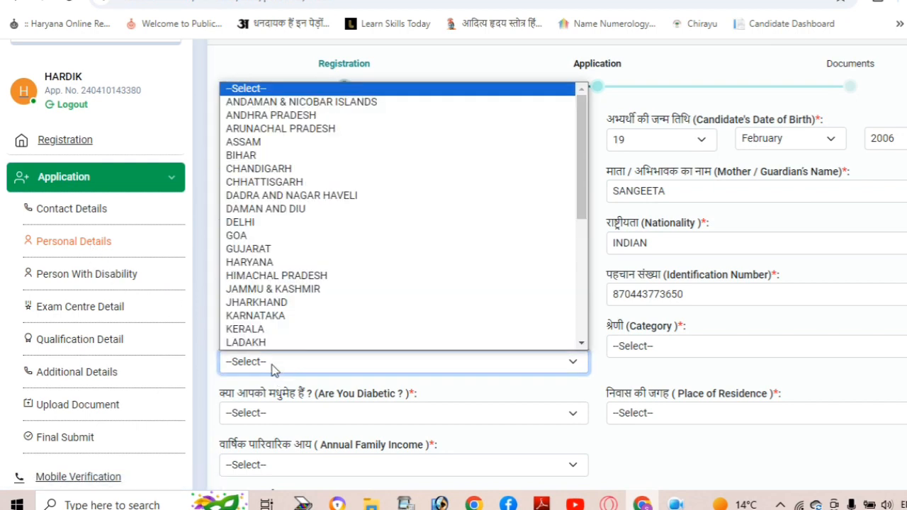
click(264, 265)
click(643, 347)
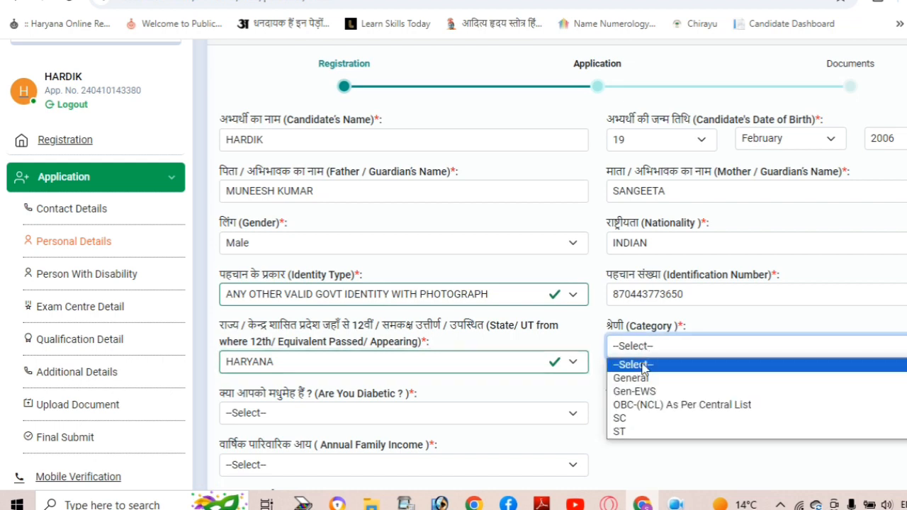
click(640, 409)
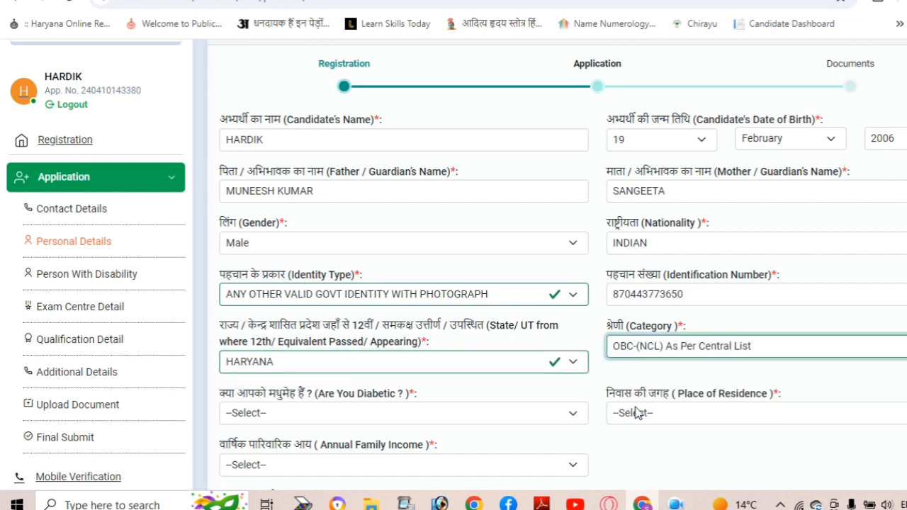
click(335, 415)
click(338, 459)
scroll(770, 415, down, 3)
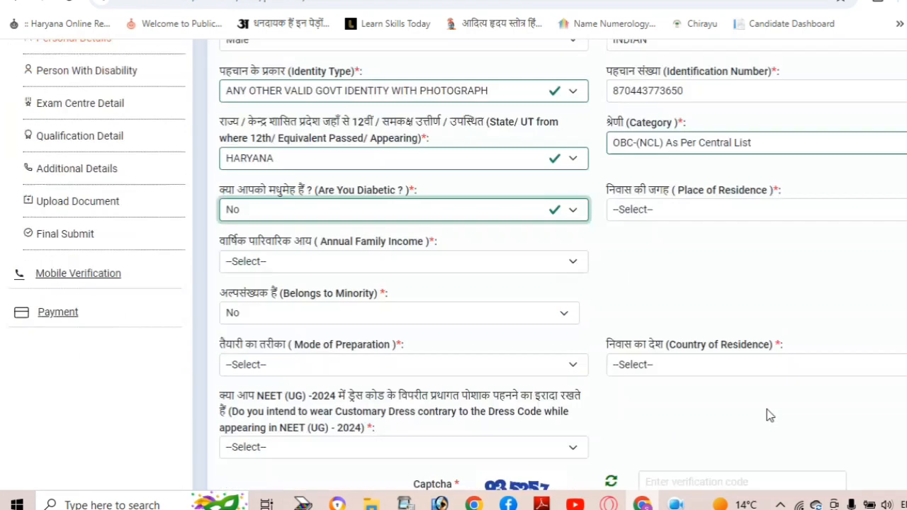
click(648, 197)
click(648, 222)
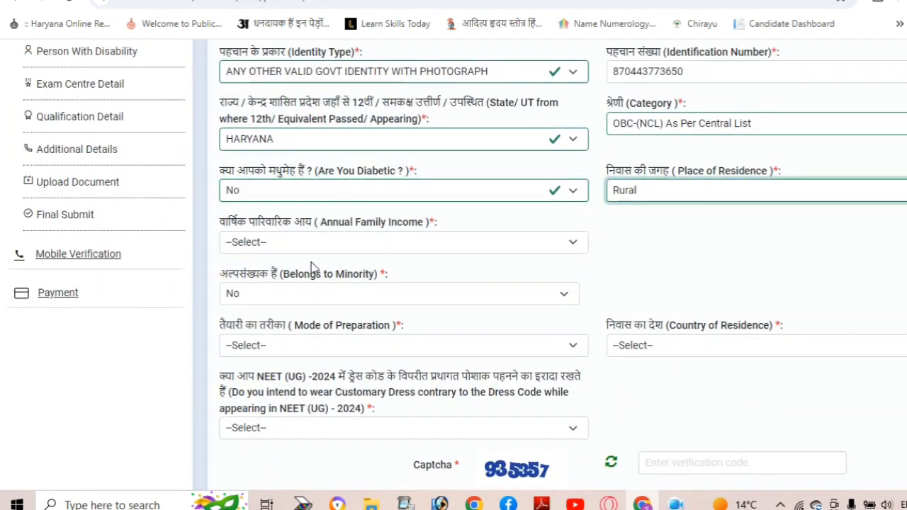
click(273, 243)
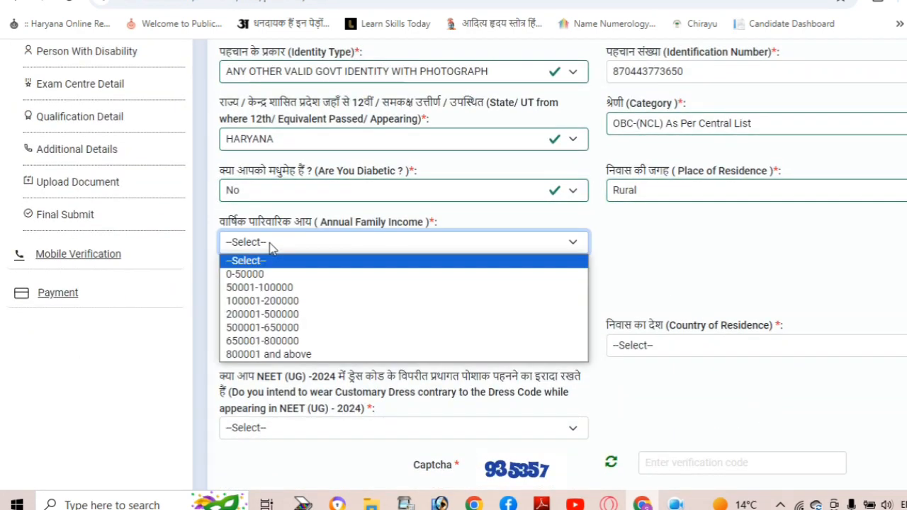
click(262, 286)
click(264, 346)
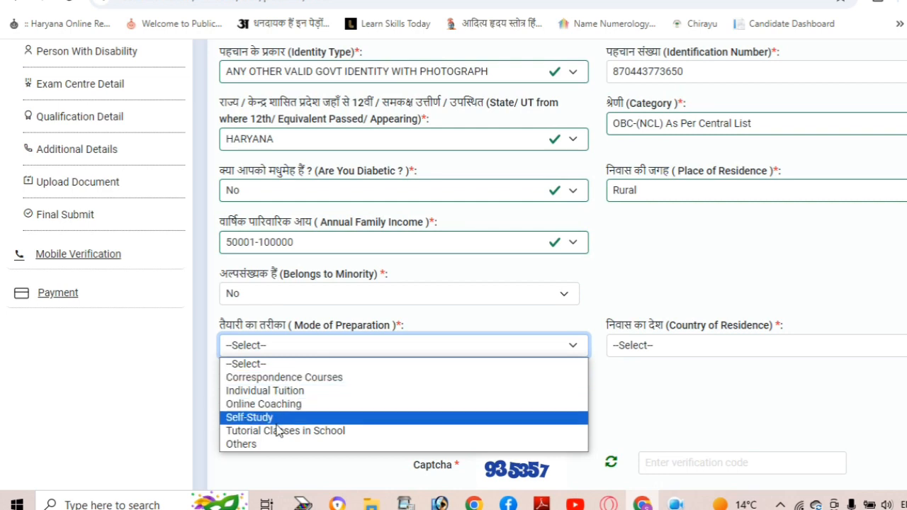
click(456, 418)
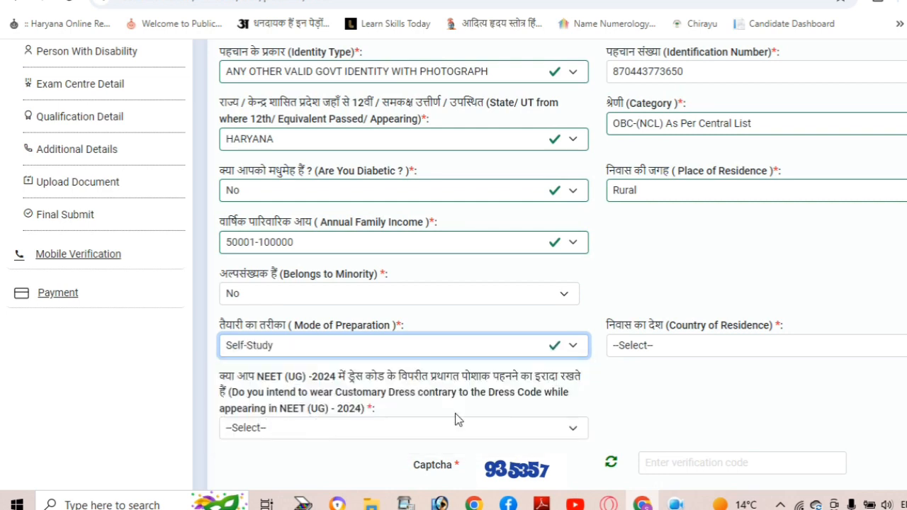
Step: Set country of residence to INDIA and answer No to the customary dress question
click(661, 349)
text(in)
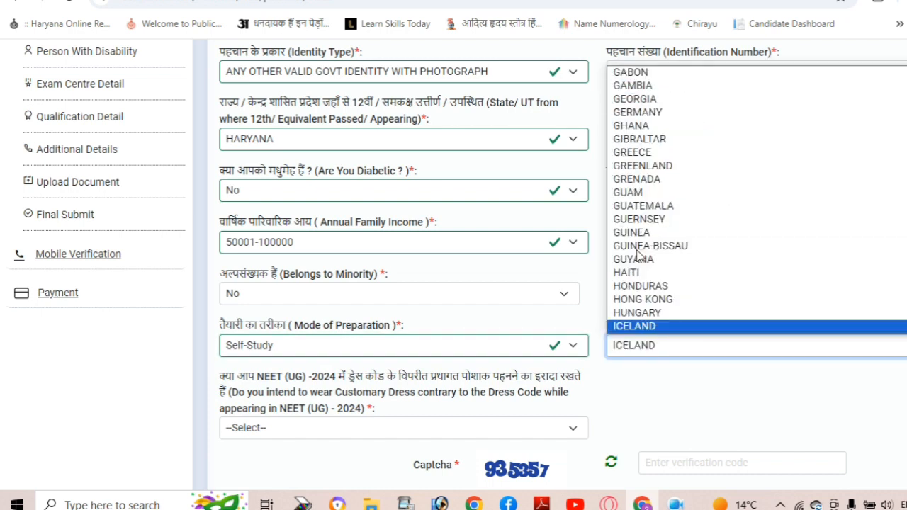
click(638, 324)
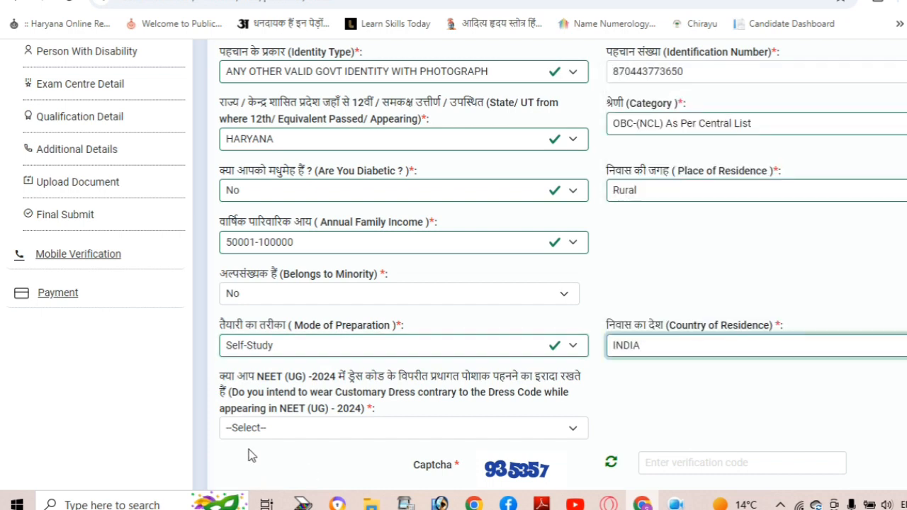
click(254, 429)
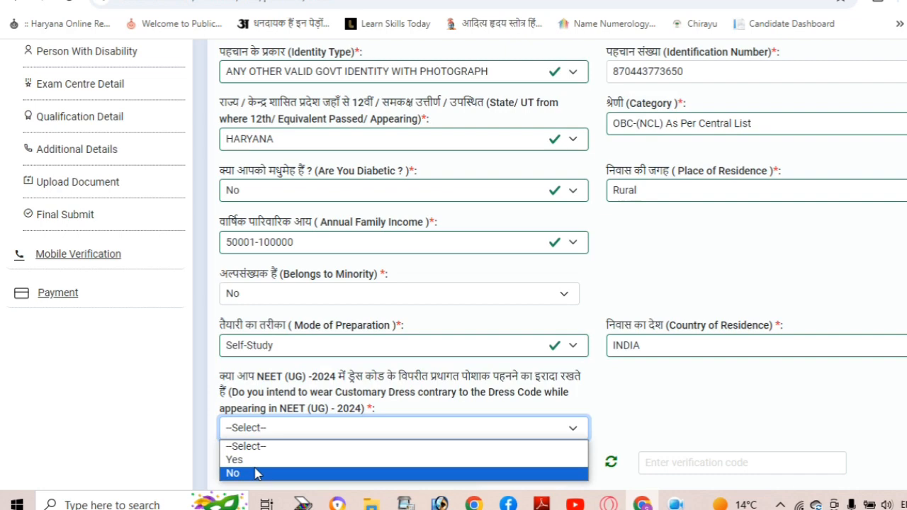
click(257, 473)
Step: Enter the verification code, accept the declaration and save the personal details
scroll(612, 371, down, 2)
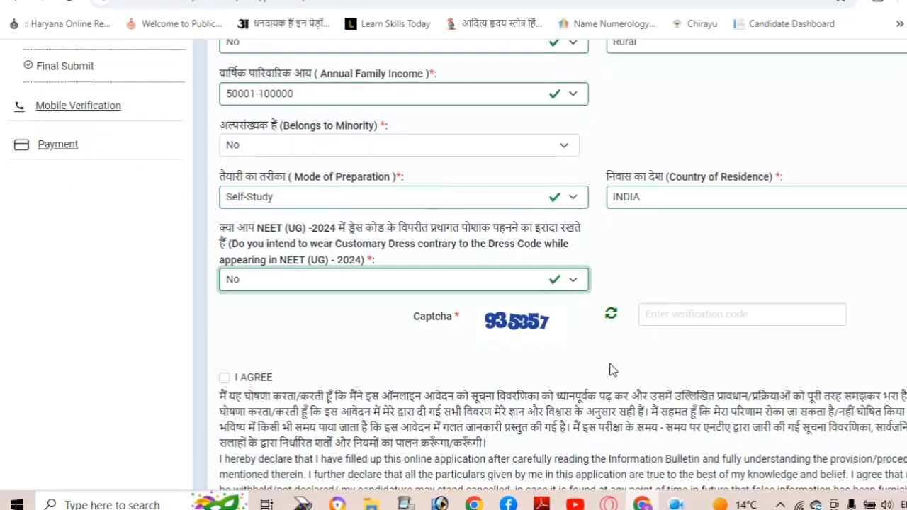
click(676, 309)
key(BackSpace)
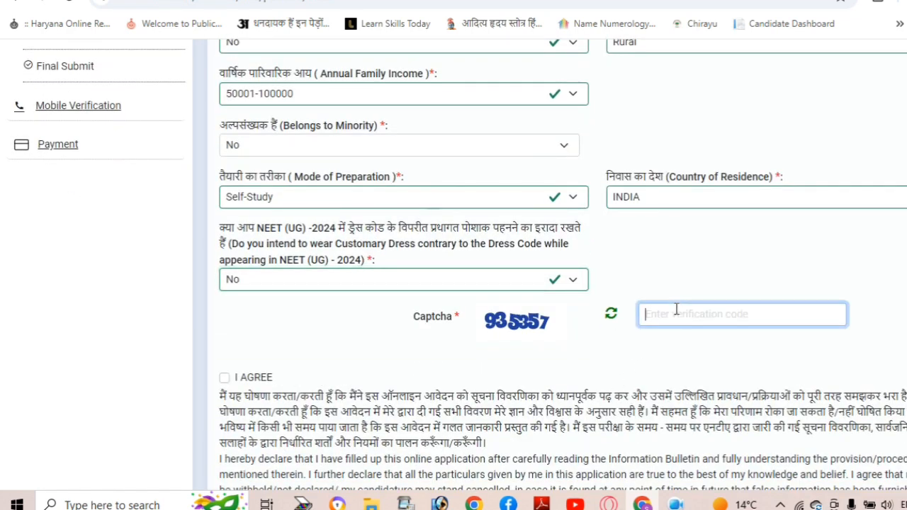
scroll(382, 361, down, 1)
click(224, 305)
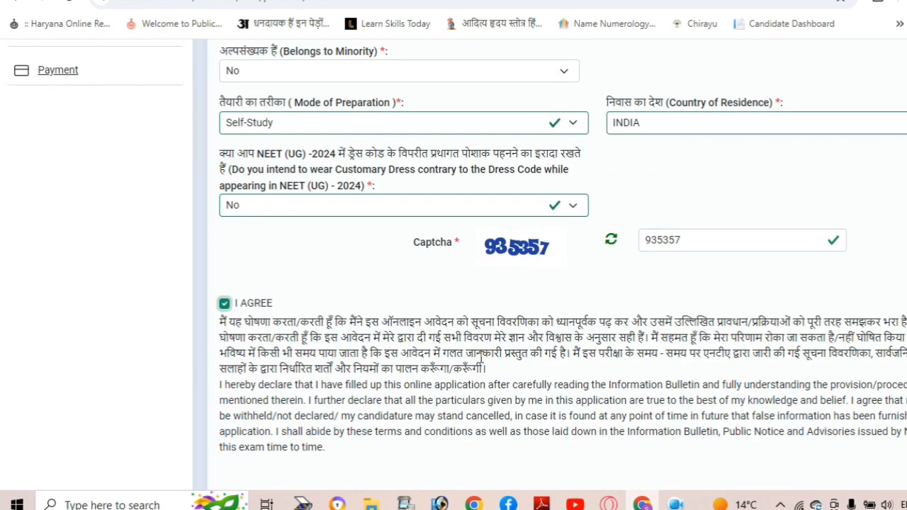
scroll(694, 358, down, 2)
click(877, 374)
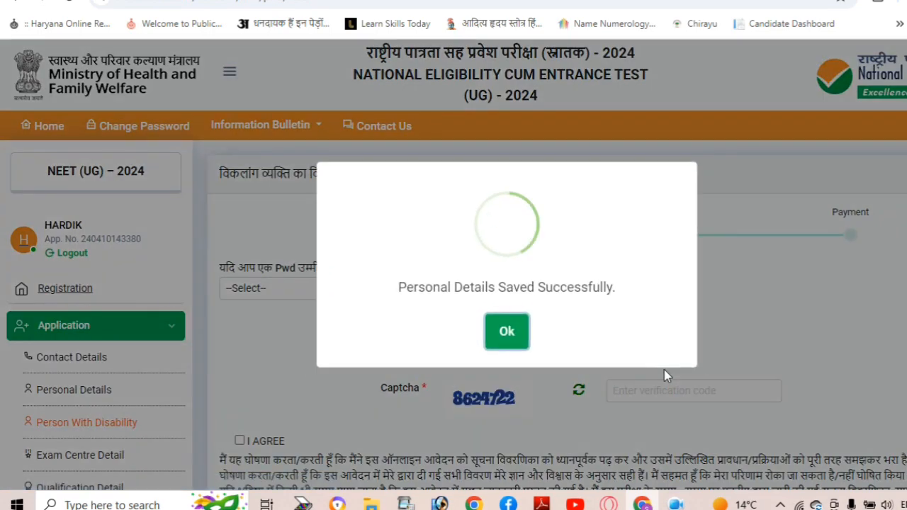
Step: Answer No to Pwd Candidate, enter the captcha, accept the declaration and save the disability details
click(508, 330)
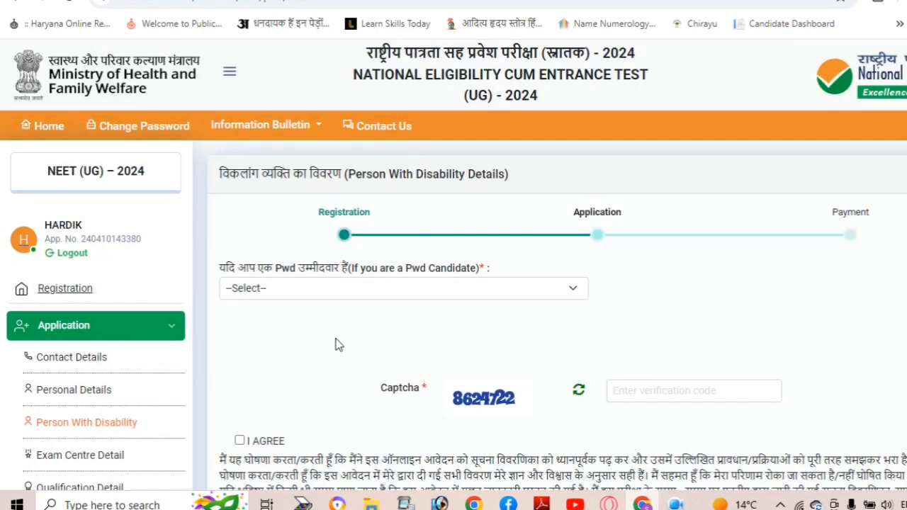
scroll(247, 391, down, 1)
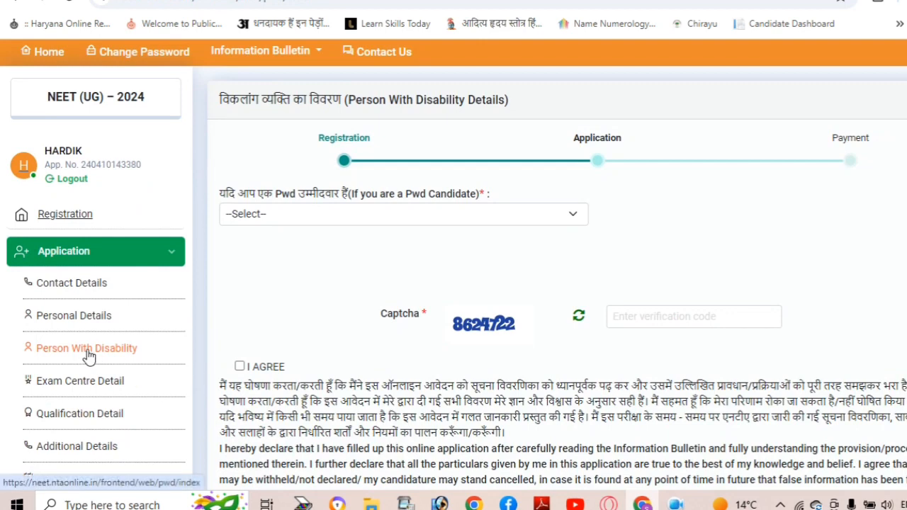
click(307, 219)
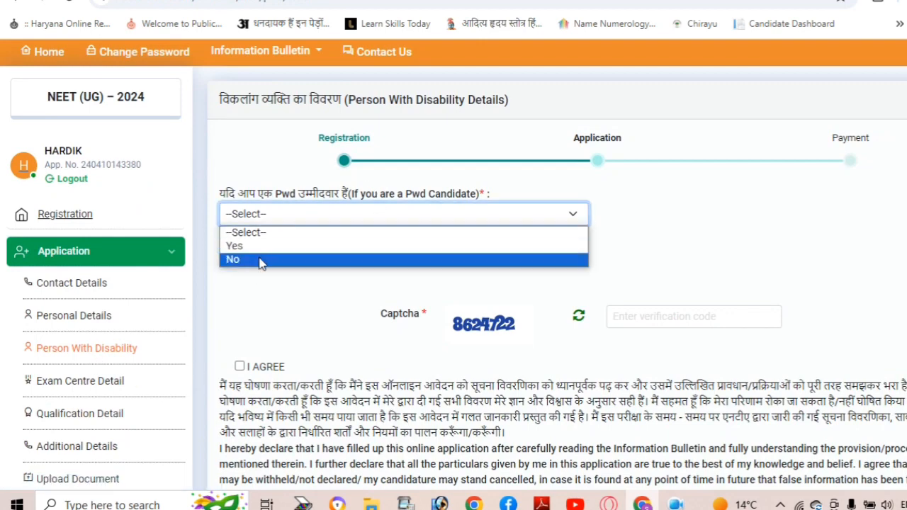
click(262, 260)
click(646, 316)
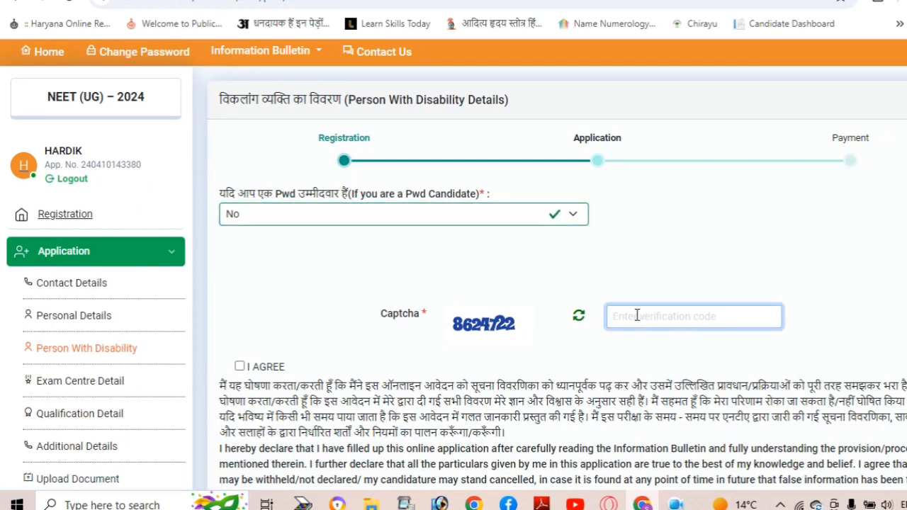
text(8624722)
click(240, 366)
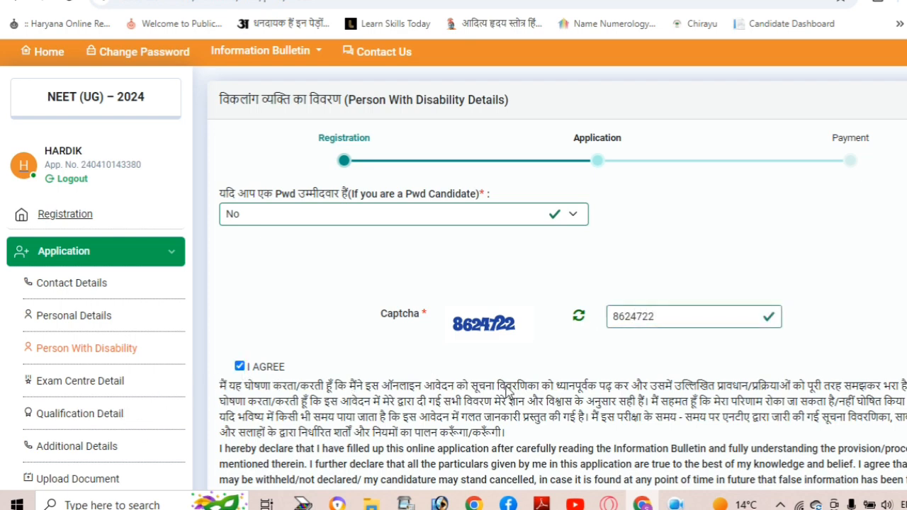
scroll(493, 379, down, 3)
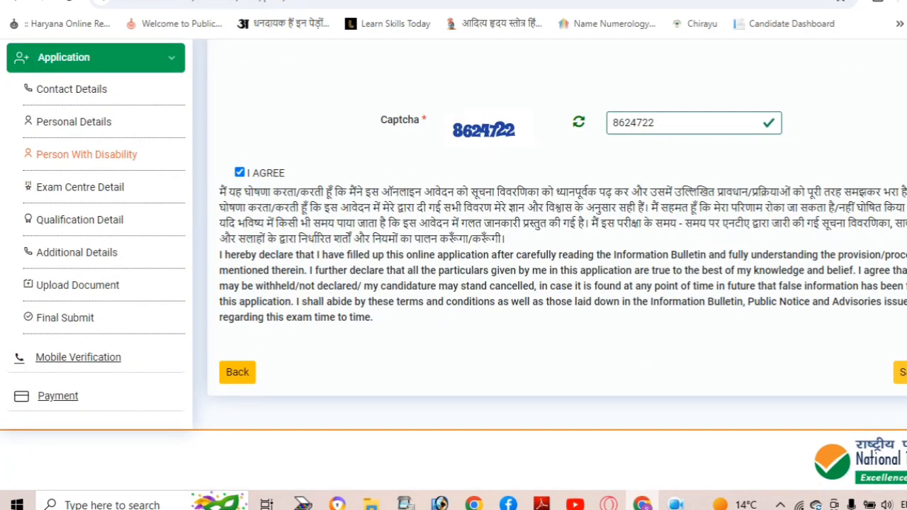
click(899, 372)
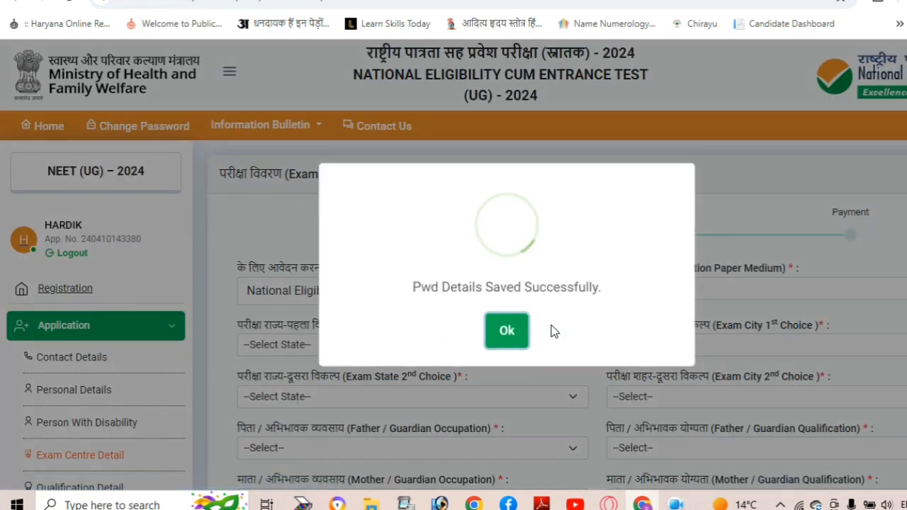
Step: Apply for National Eligibility cum Entrance Test with English as the question paper medium
click(506, 330)
scroll(594, 381, down, 3)
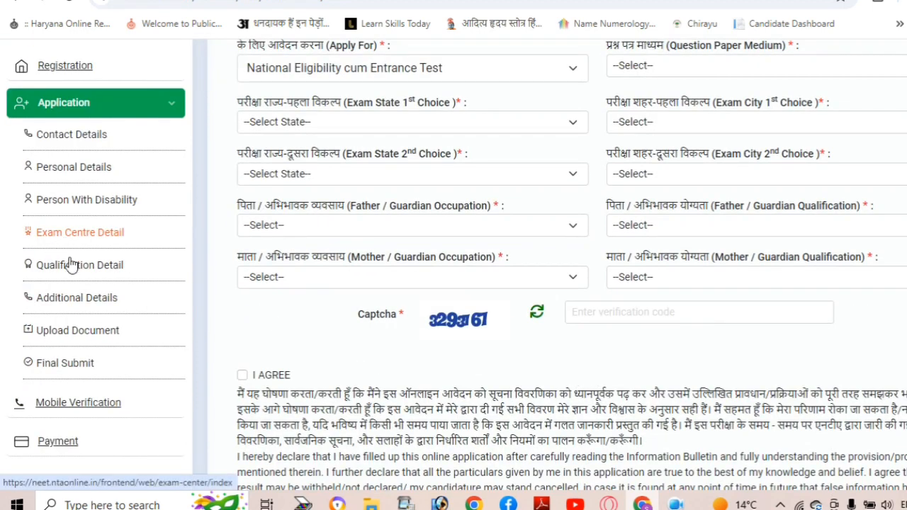
scroll(364, 380, up, 1)
click(321, 146)
click(320, 146)
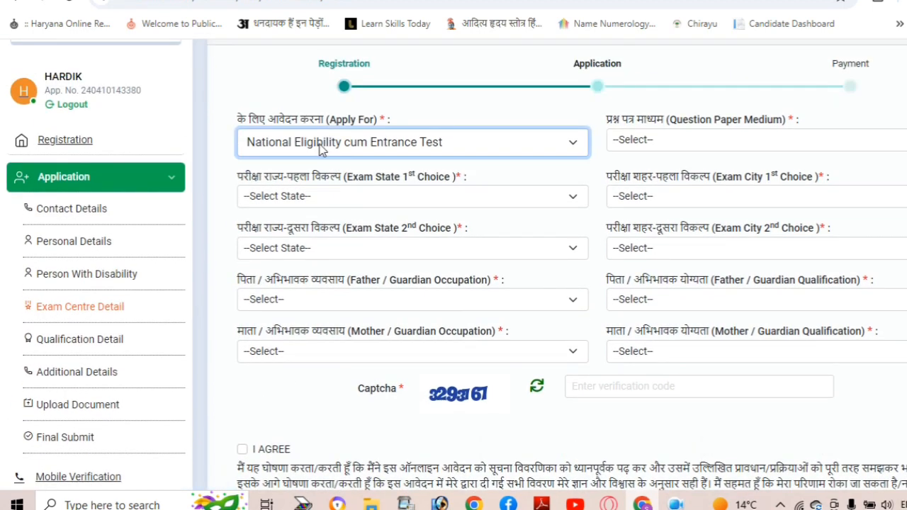
click(651, 144)
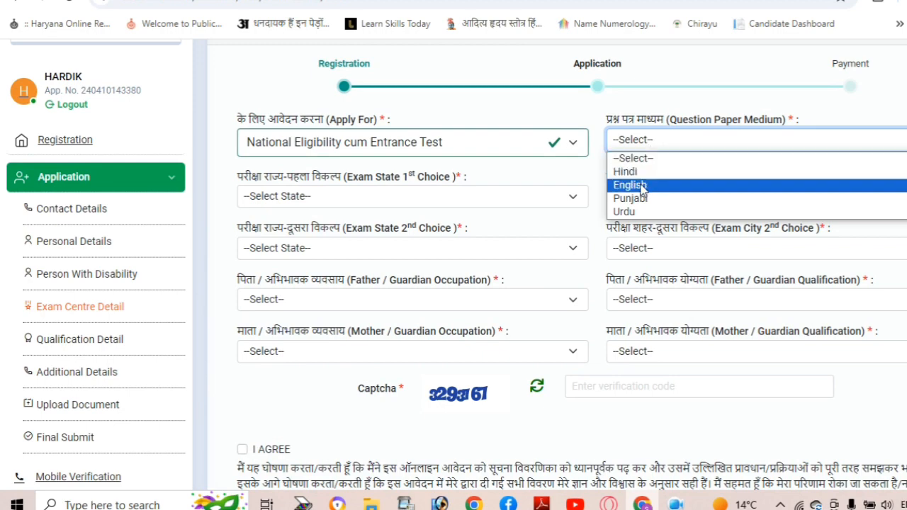
click(641, 185)
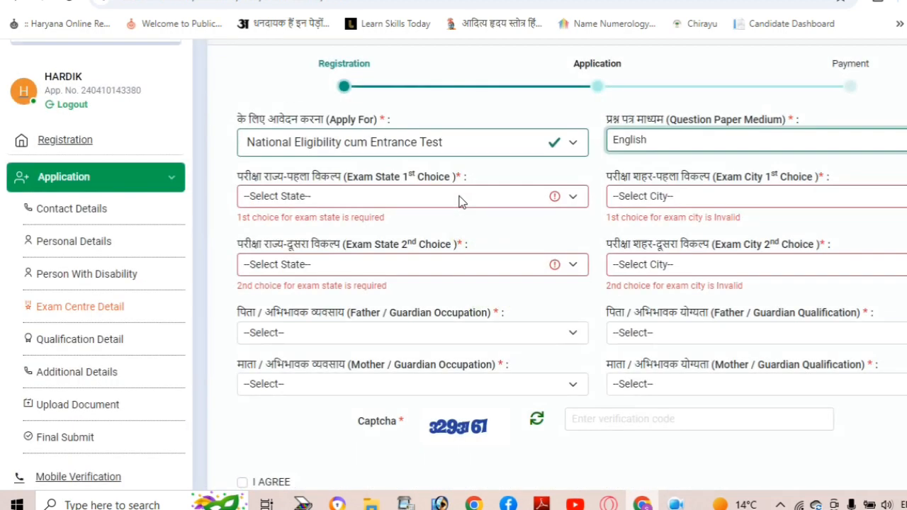
Step: Choose HARYANA / Karnal as first-choice exam centre and HARYANA as second-choice state
click(432, 200)
click(372, 243)
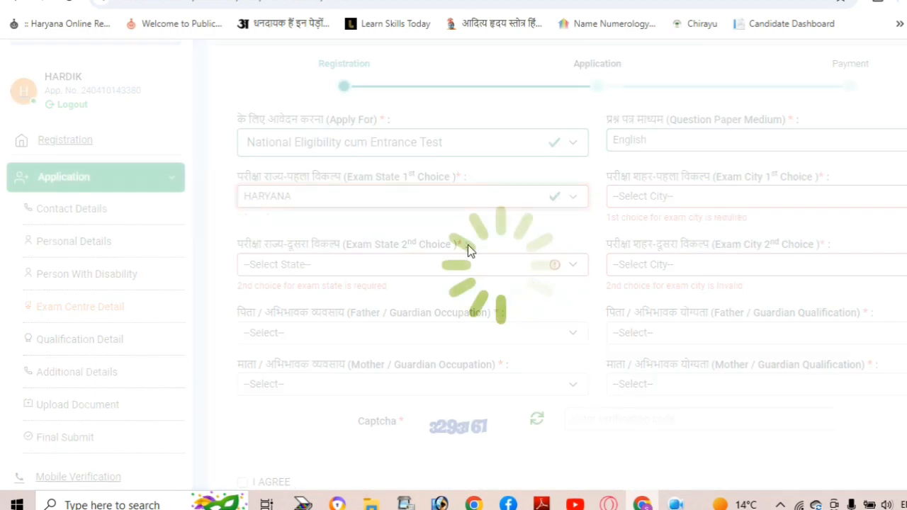
click(650, 202)
click(651, 335)
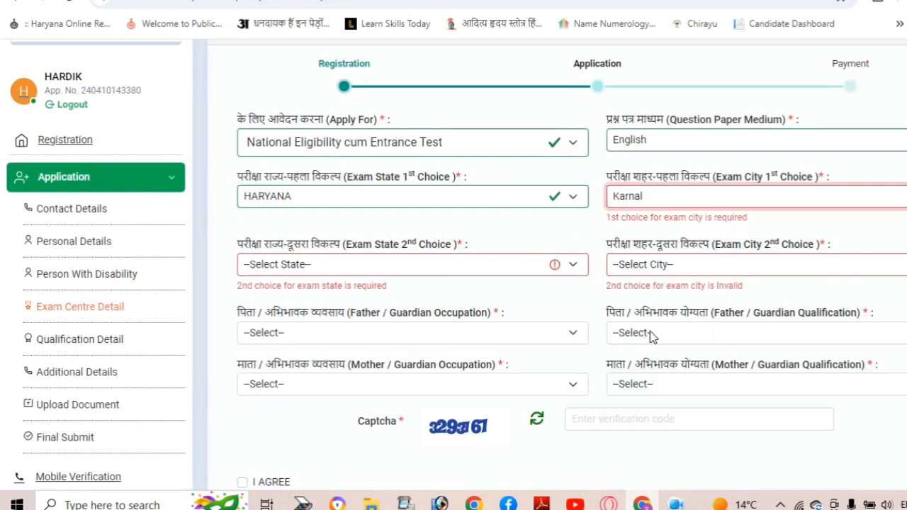
click(326, 250)
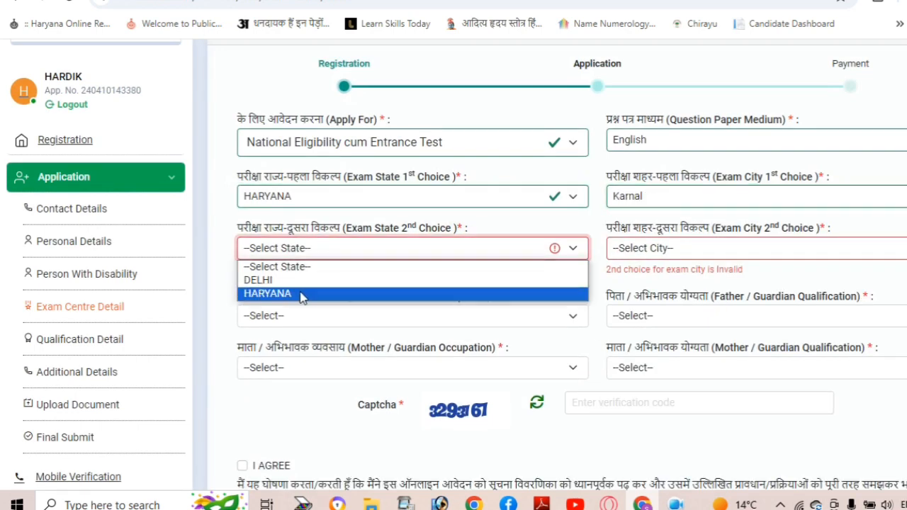
click(333, 293)
click(644, 252)
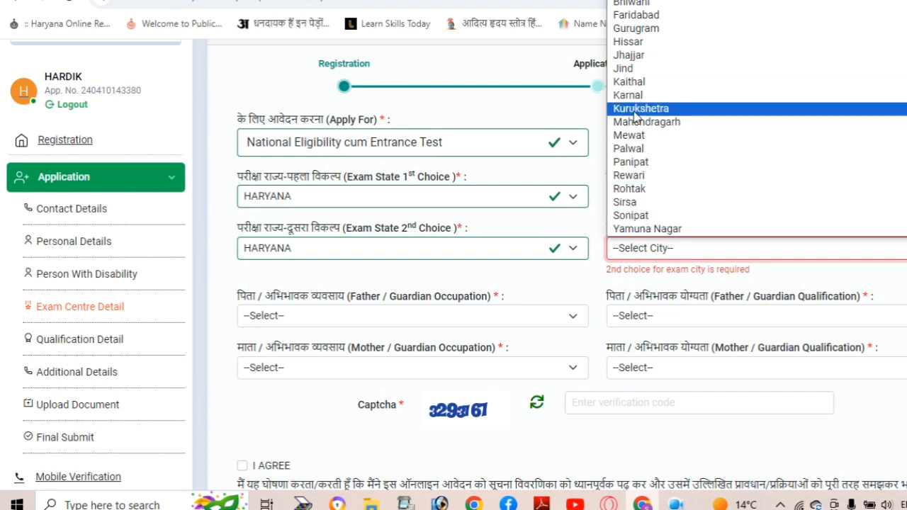
Step: Set Yamuna Nagar as second-choice city, father's occupation Agriculture, mother's occupation Not Applicable
click(649, 228)
click(442, 310)
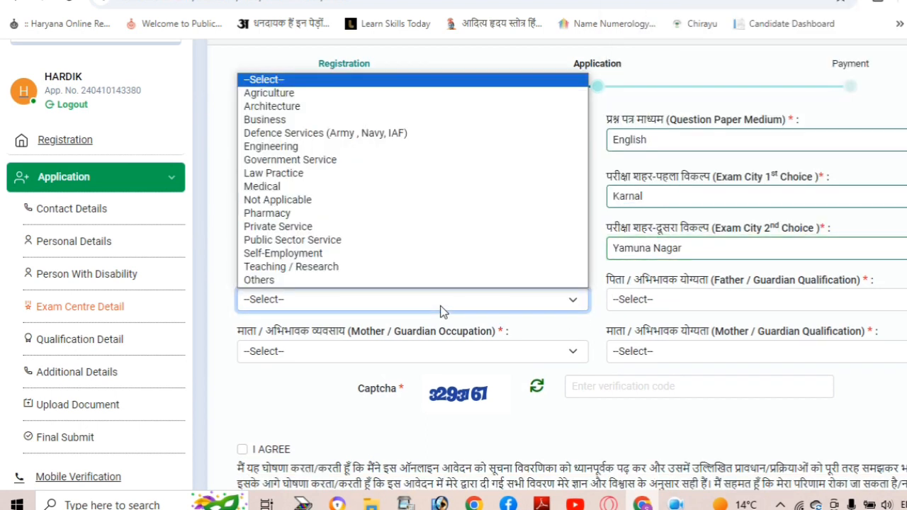
click(294, 420)
click(312, 304)
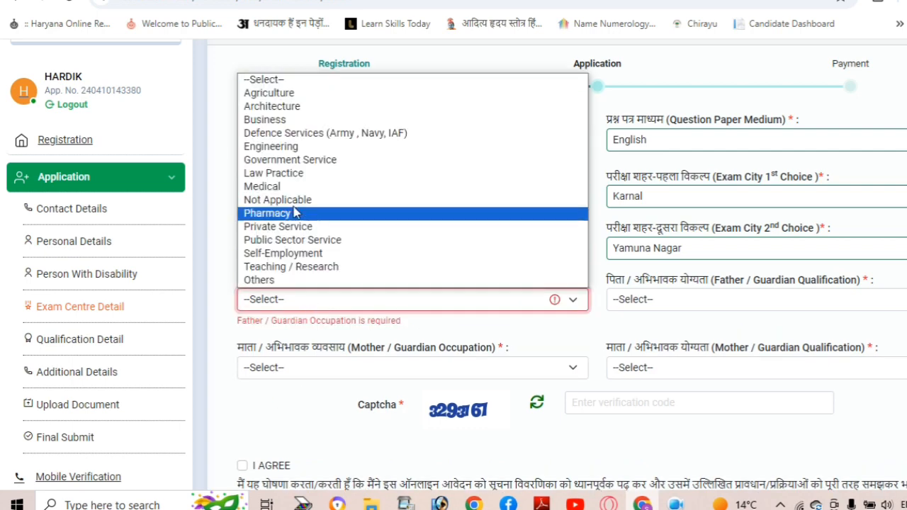
click(273, 94)
click(348, 354)
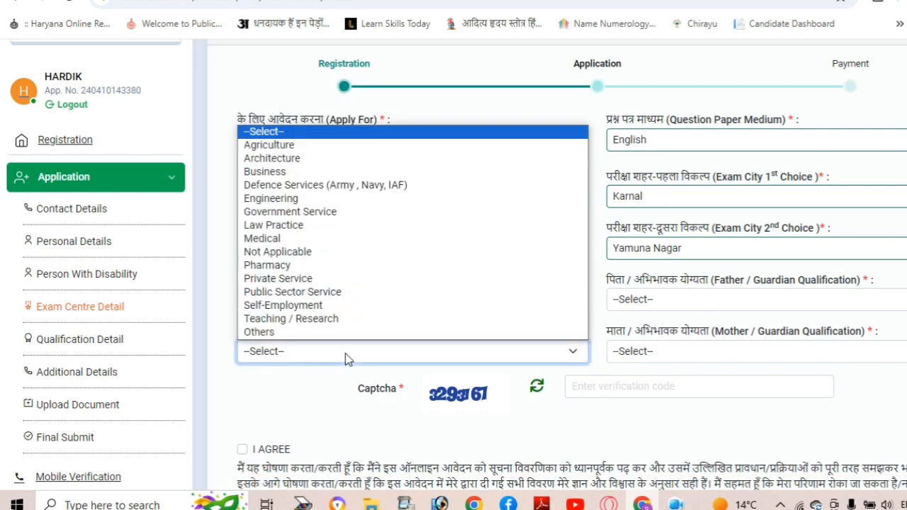
click(278, 257)
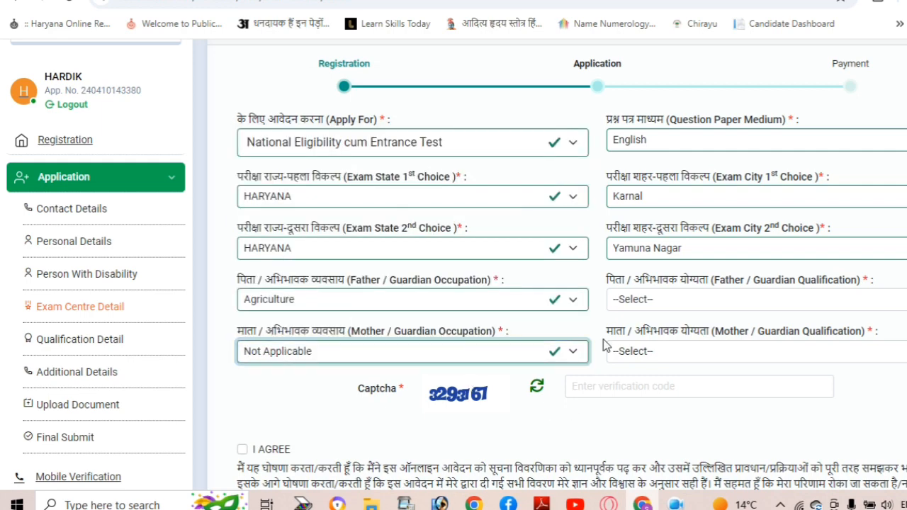
Step: Set both father's and mother's qualification to Matriculate and enter the captcha
click(623, 303)
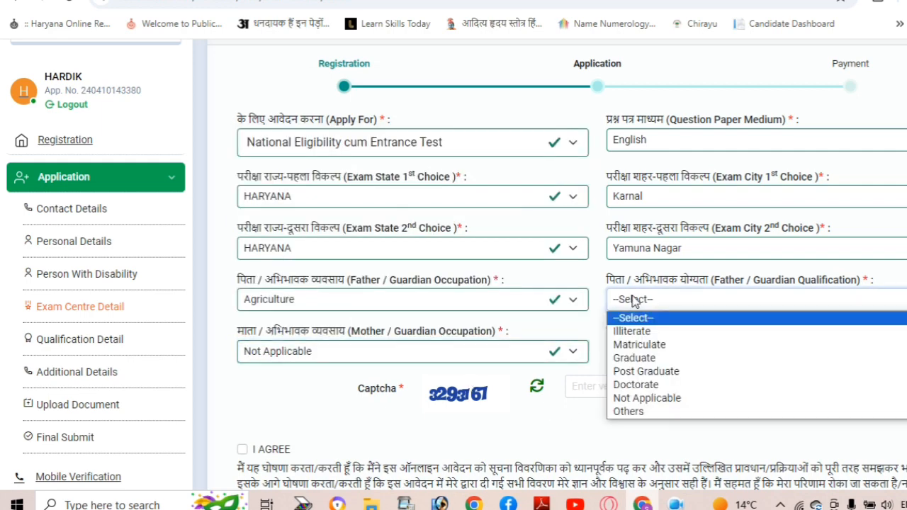
click(638, 344)
click(639, 358)
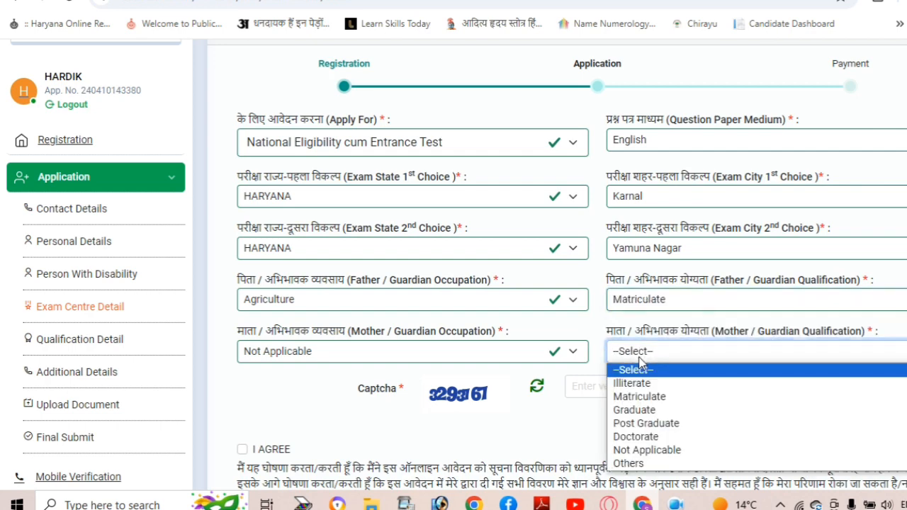
click(639, 397)
click(614, 389)
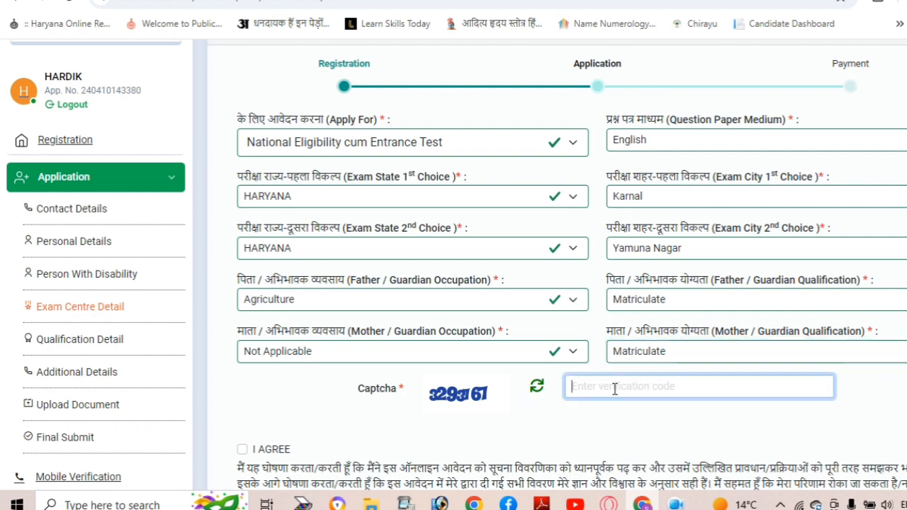
text(3293767)
click(641, 300)
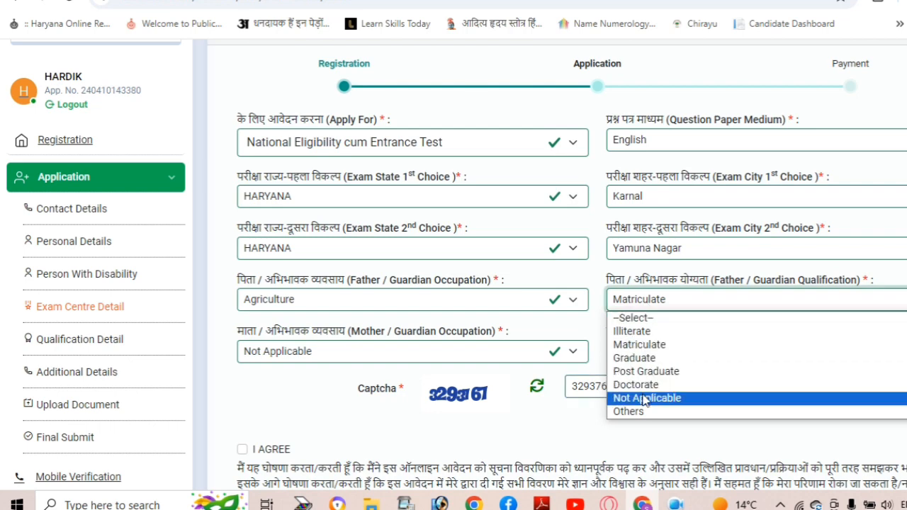
drag(621, 430, 724, 447)
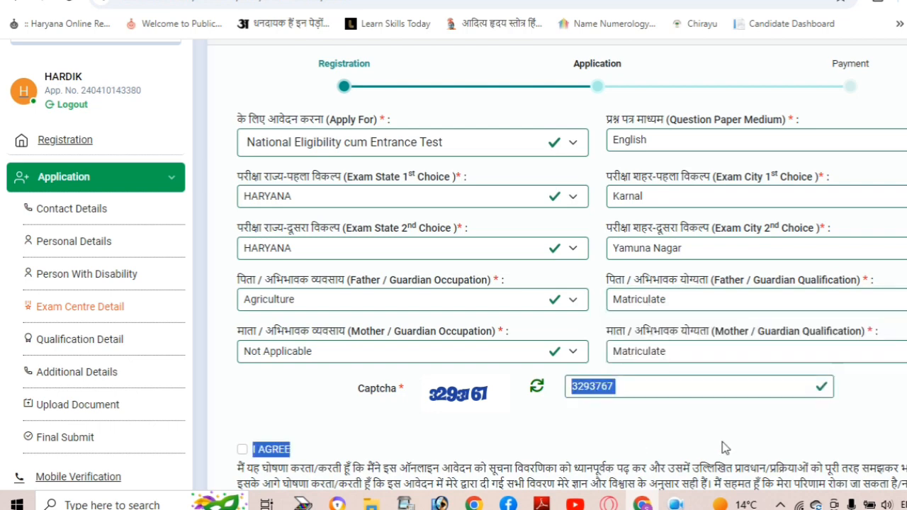
Step: Accept the declaration and save the exam centre details
scroll(723, 447, down, 3)
click(289, 322)
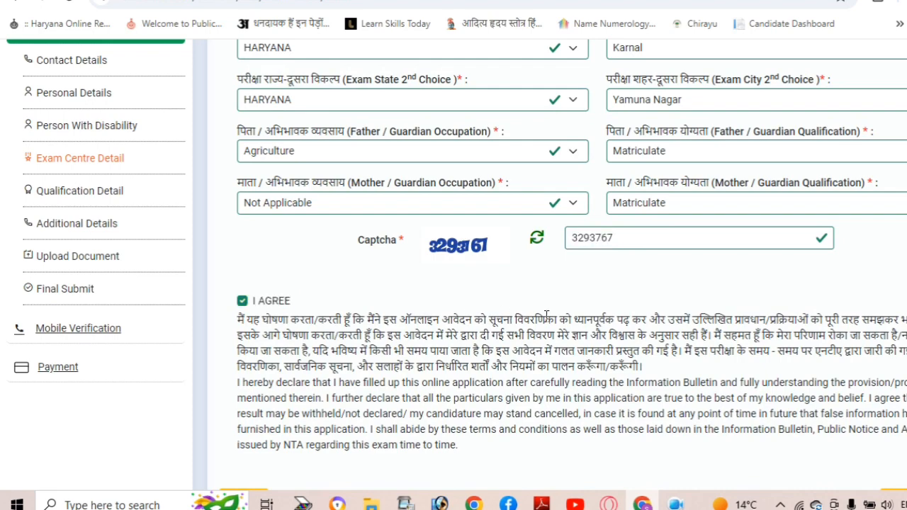
scroll(648, 324, down, 2)
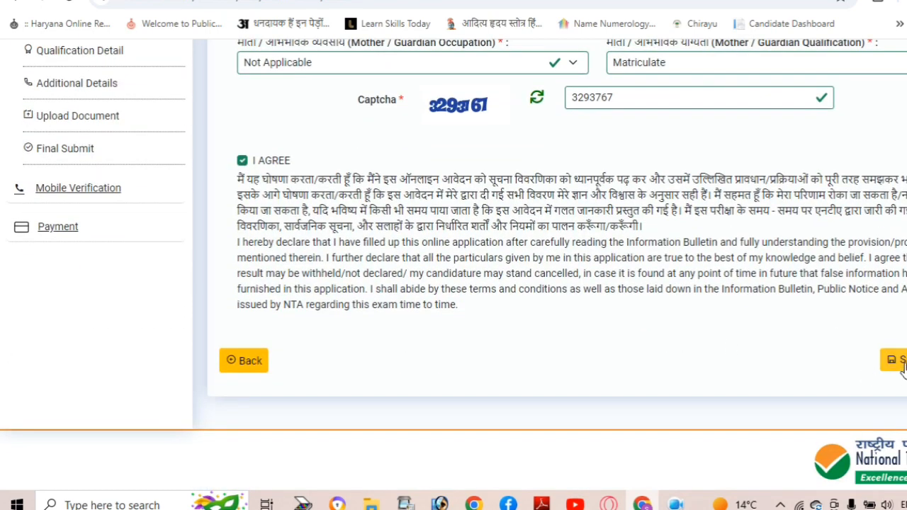
scroll(811, 391, up, 5)
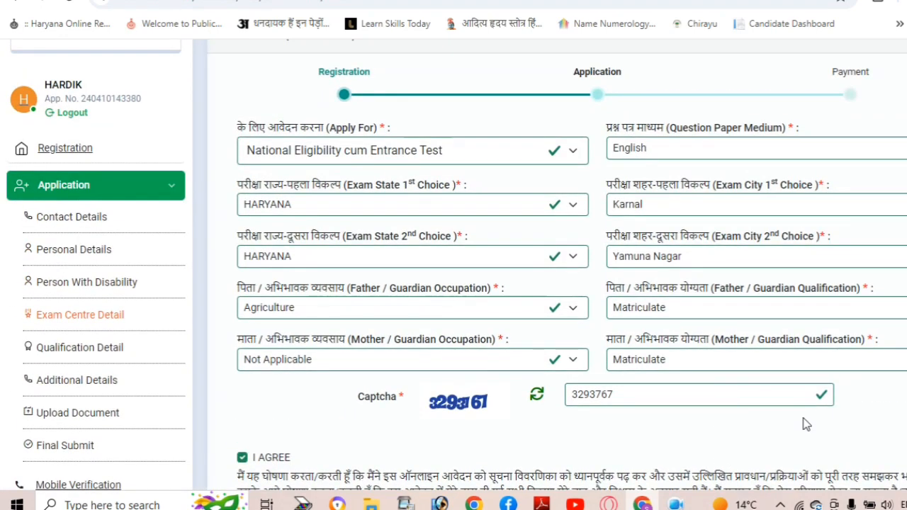
scroll(806, 423, down, 3)
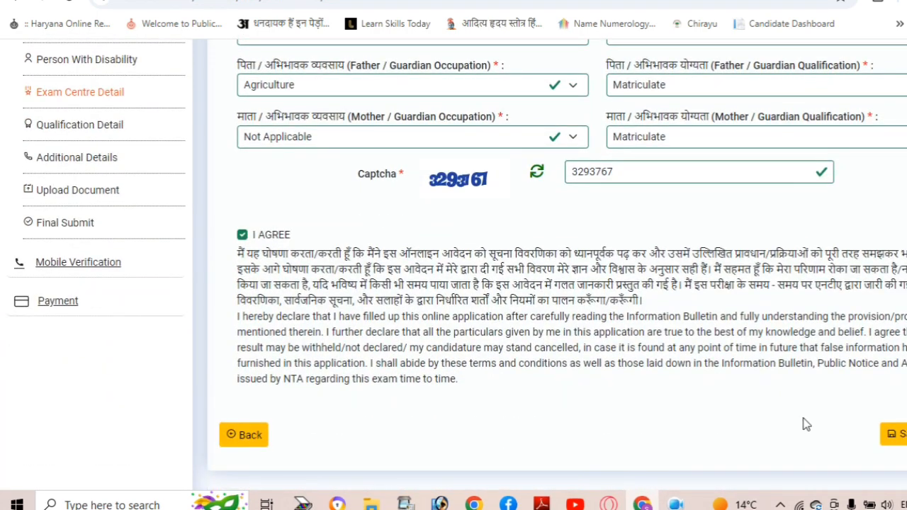
click(893, 433)
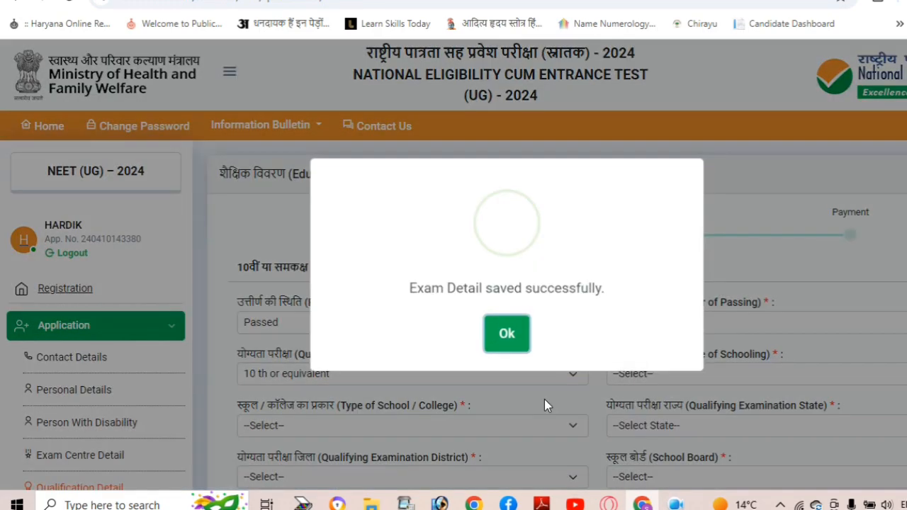
Step: Set the 10th year of passing to 2021 and board to CENTRAL BOARD OF SECONDARY EDUCATION
click(520, 348)
scroll(116, 411, down, 2)
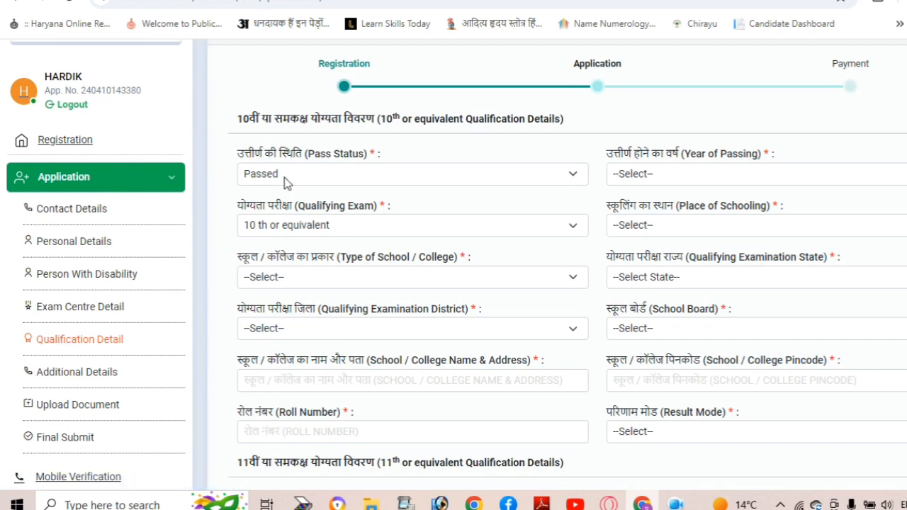
click(685, 179)
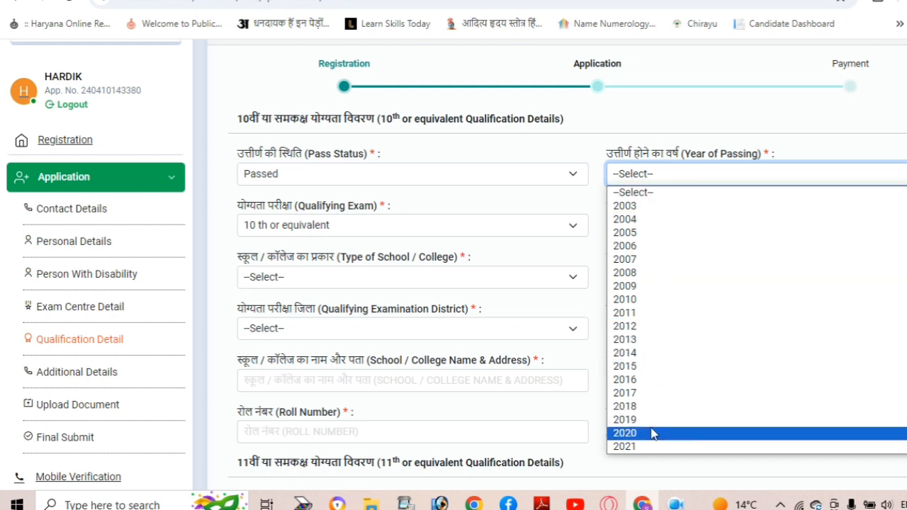
scroll(652, 447, down, 1)
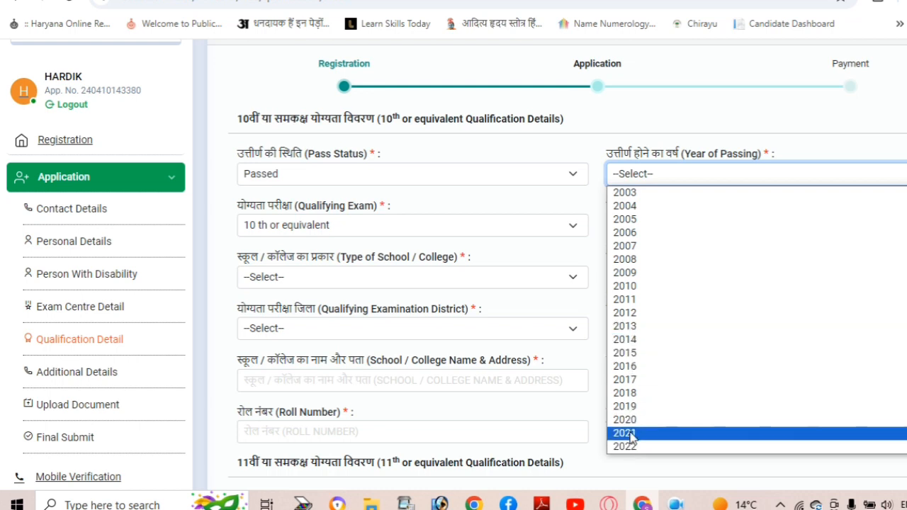
click(625, 432)
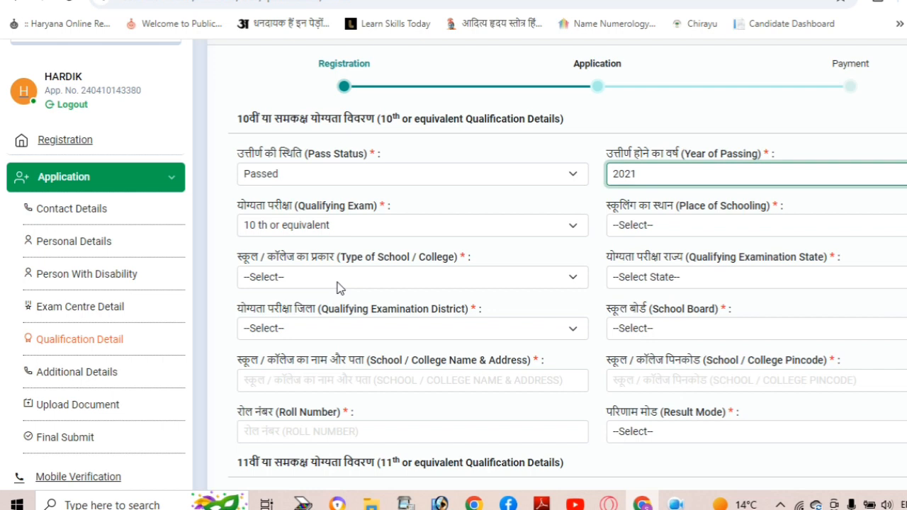
click(649, 177)
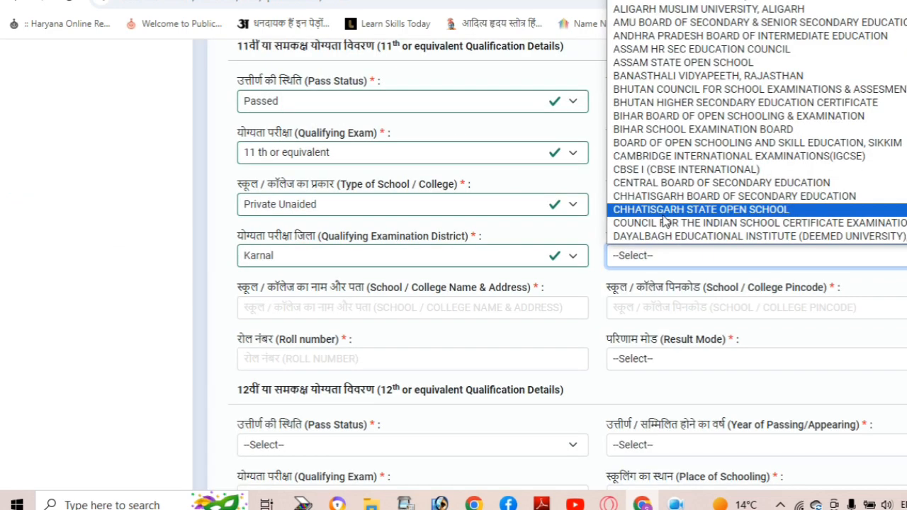
click(653, 176)
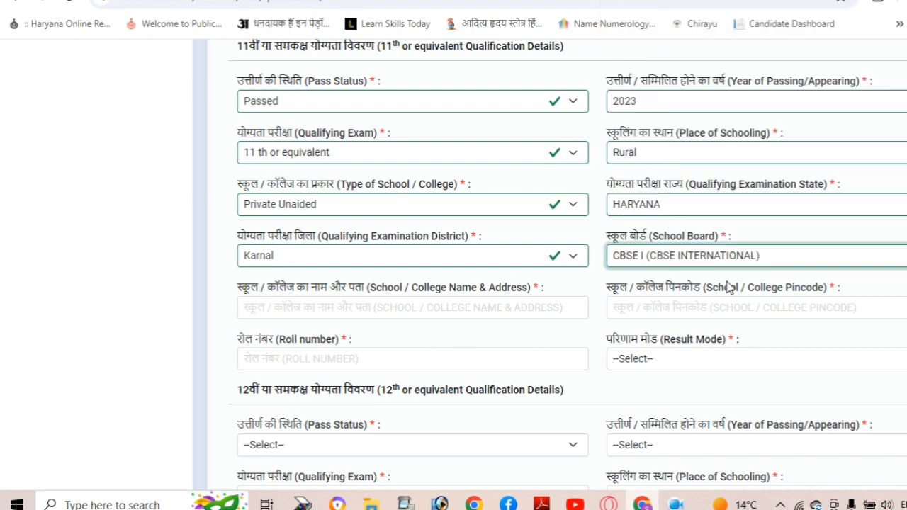
click(701, 263)
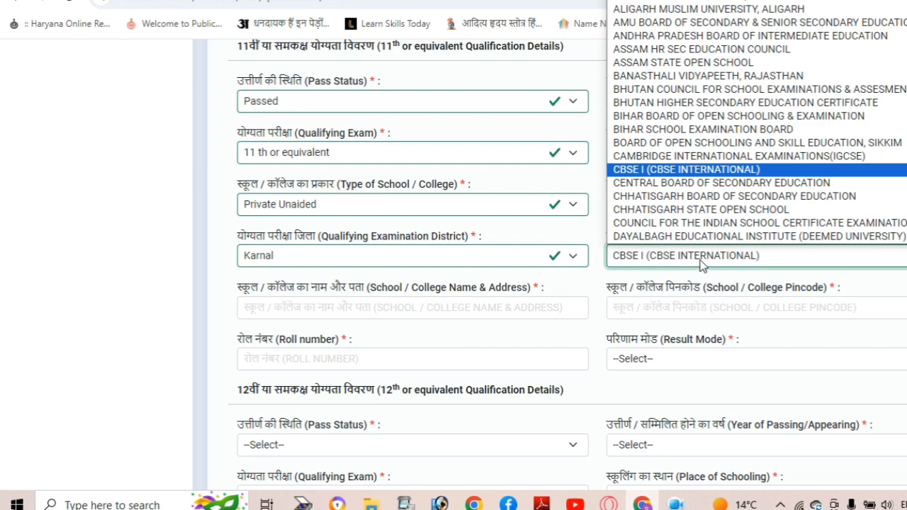
key(Down)
key(Return)
Step: Enter the school name 'SHAHED UDHAM SINGH SR SEC SCHOOL' and the roll number
click(311, 312)
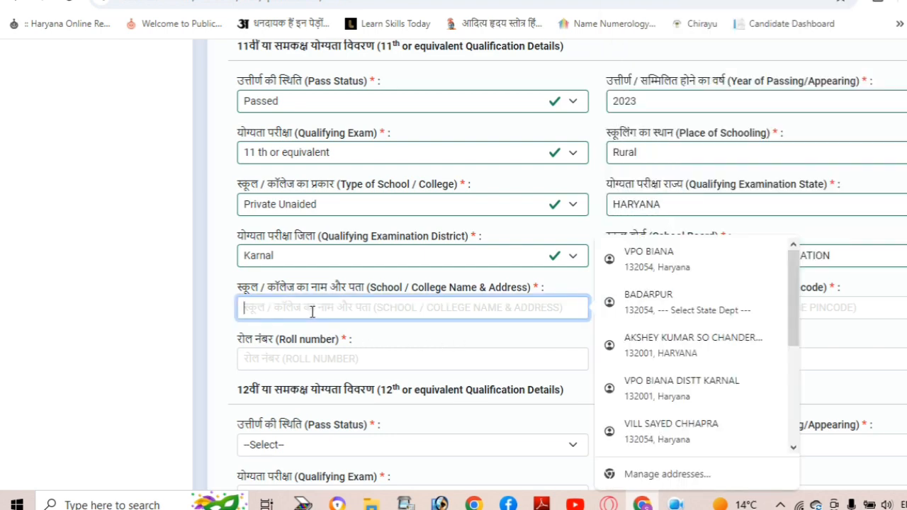
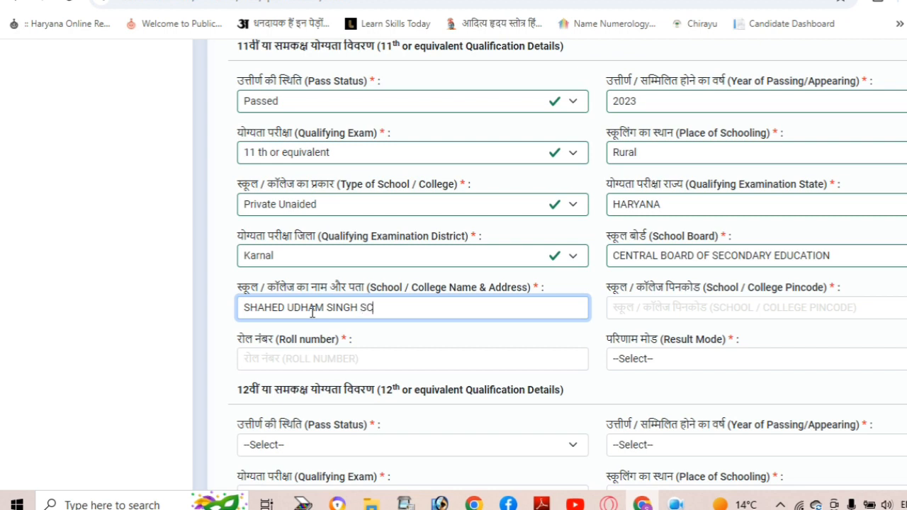
key(BackSpace)
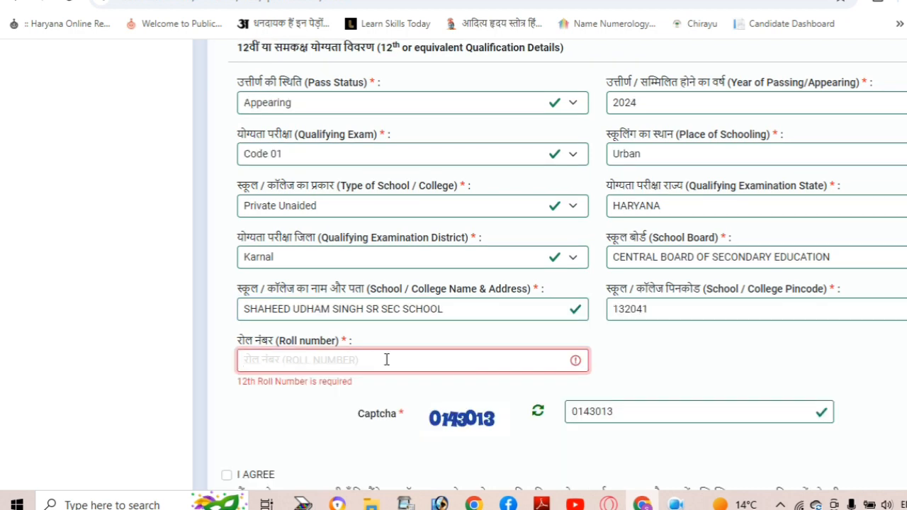
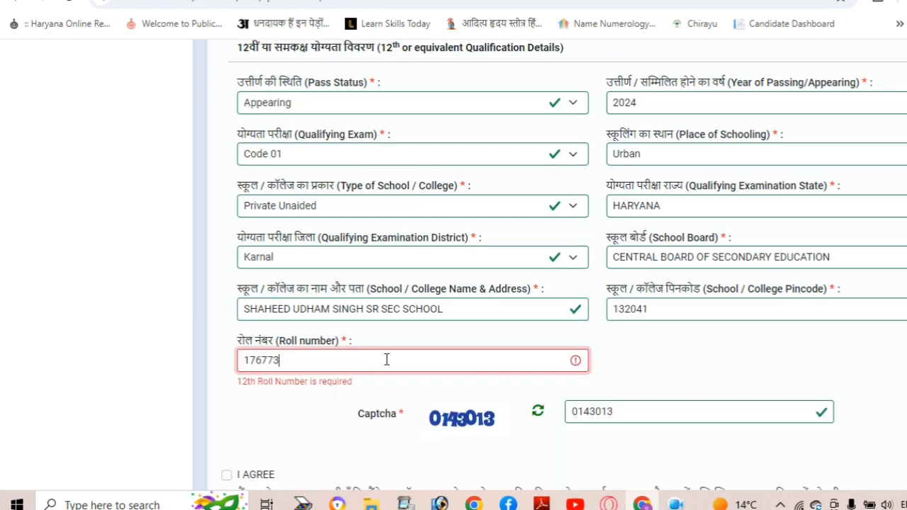
Step: Accept the declaration, save the qualification details, and decline the browser's save-address offer
scroll(528, 376, down, 2)
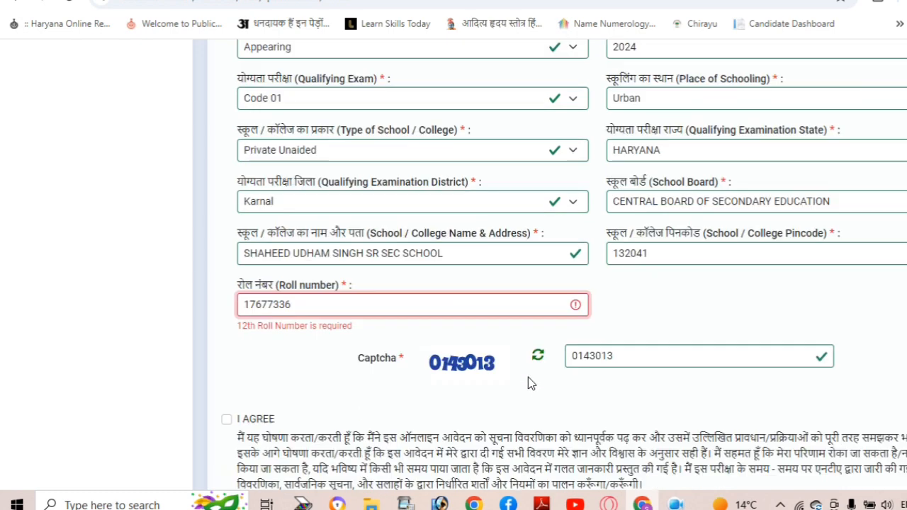
click(226, 326)
scroll(779, 372, down, 2)
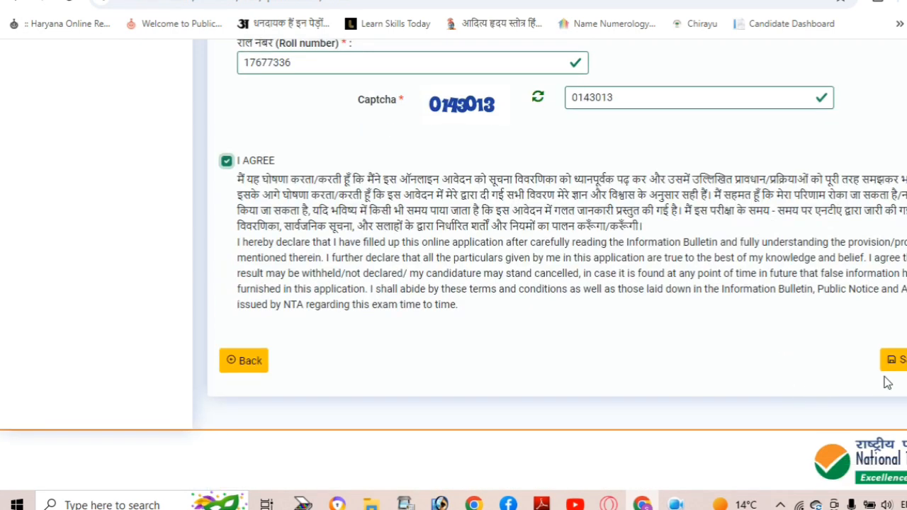
click(894, 360)
click(783, 226)
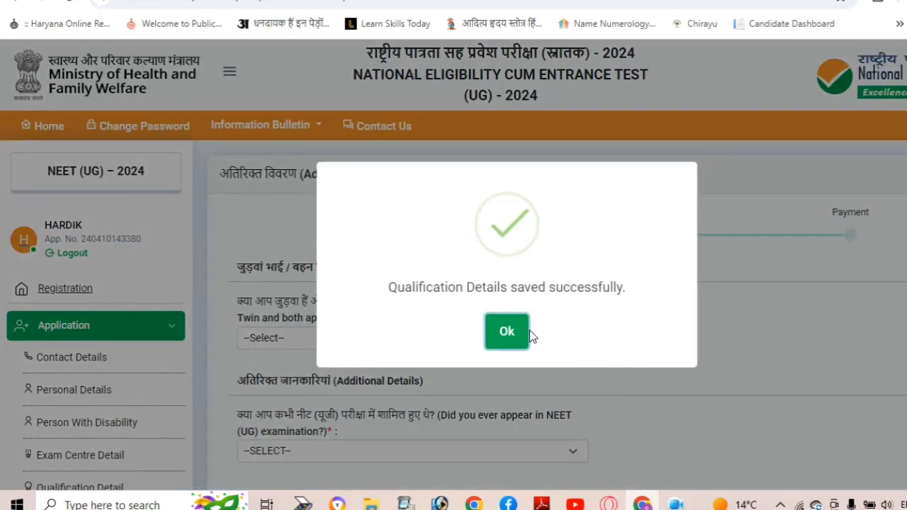
Step: Answer No to the twin applicant and previous NEET appearance questions
click(526, 330)
scroll(188, 368, down, 4)
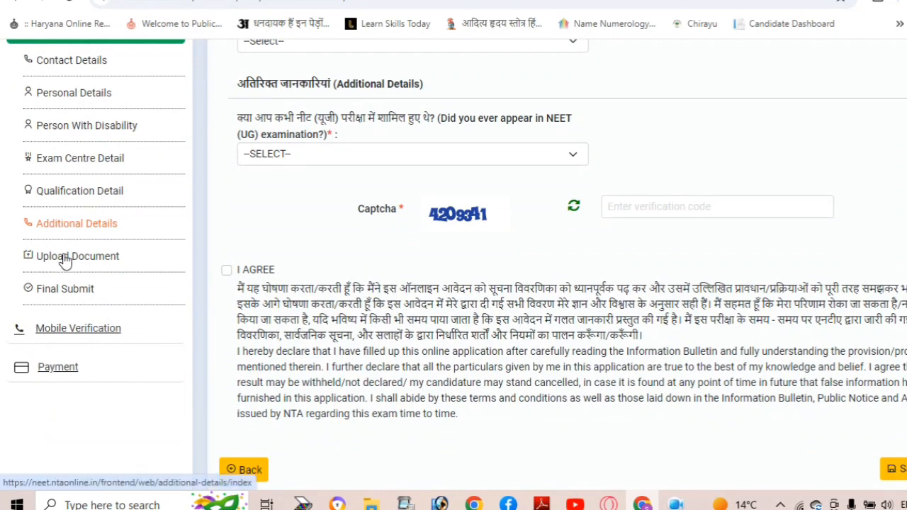
scroll(349, 367, up, 2)
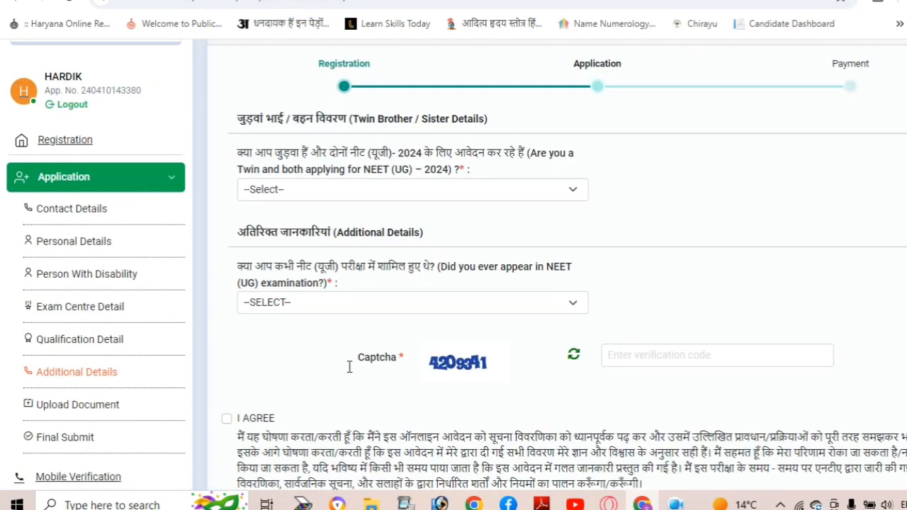
click(278, 190)
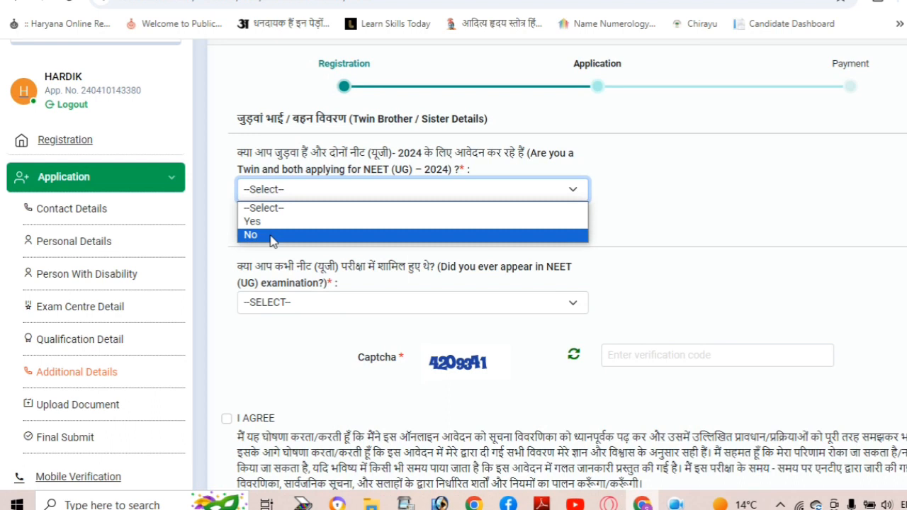
click(272, 236)
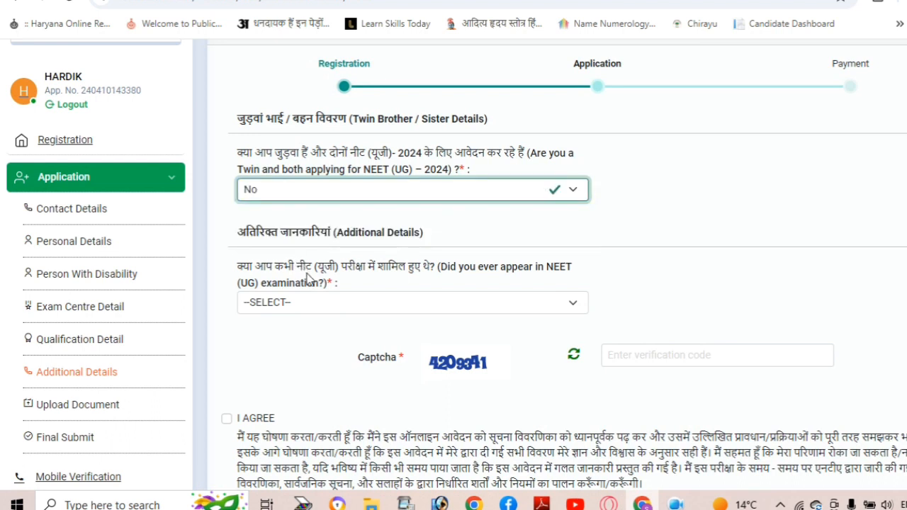
click(286, 304)
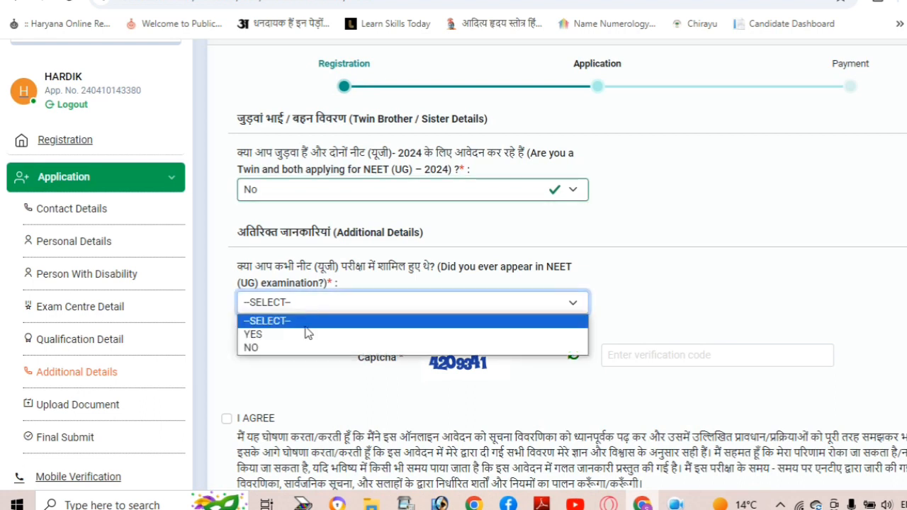
click(300, 348)
Step: Enter the captcha, accept the declaration, and save the additional details
click(640, 363)
text(4209)
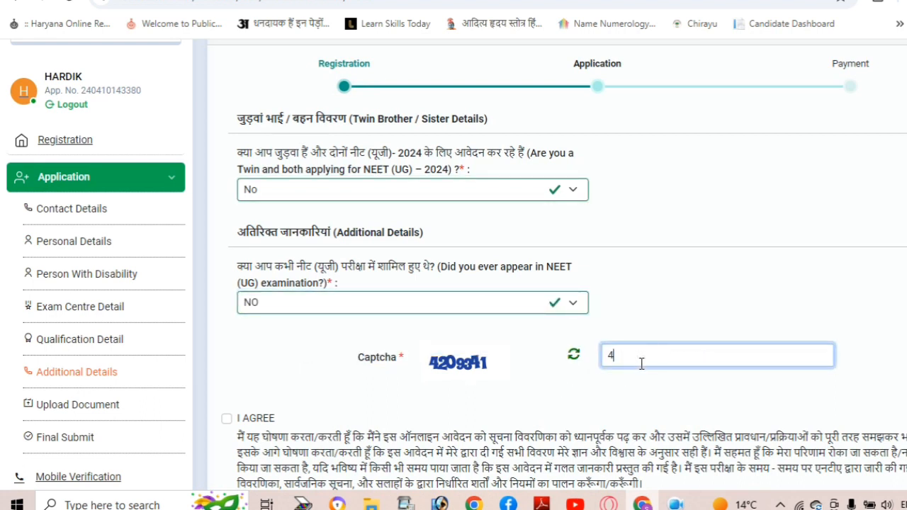
text(341)
click(226, 418)
scroll(319, 418, down, 3)
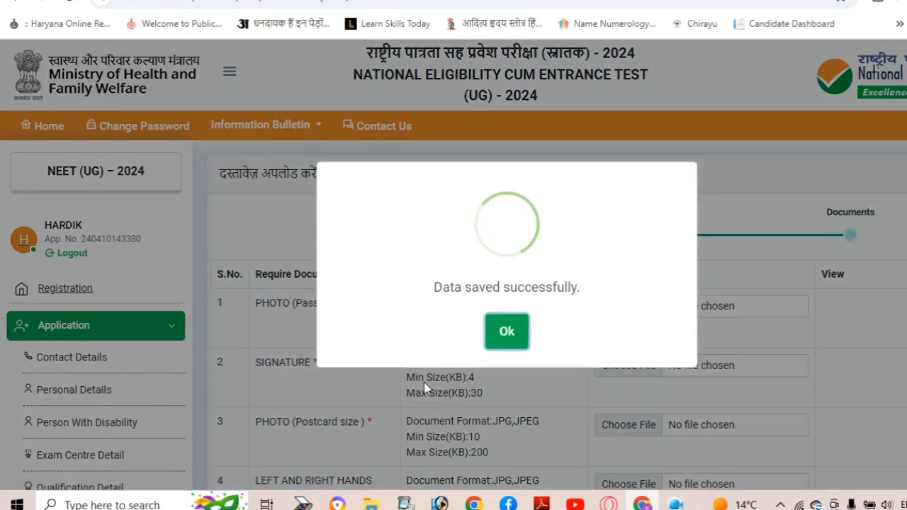
click(511, 334)
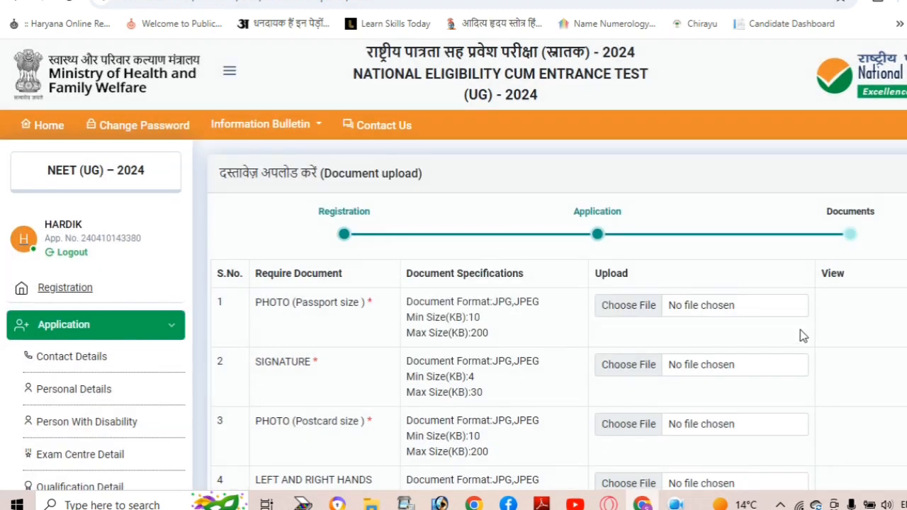
Step: Scroll through the Document upload page to review the exam centre and qualification details
scroll(800, 335, down, 2)
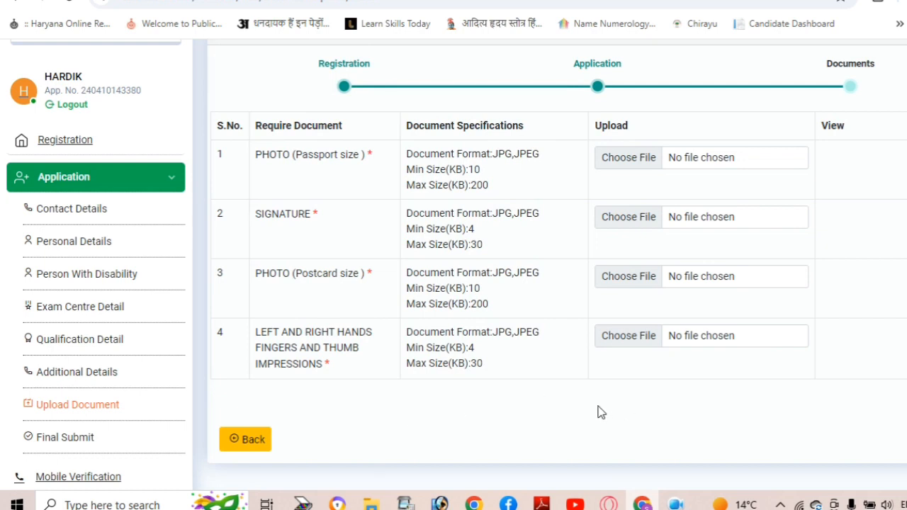
scroll(602, 381, down, 2)
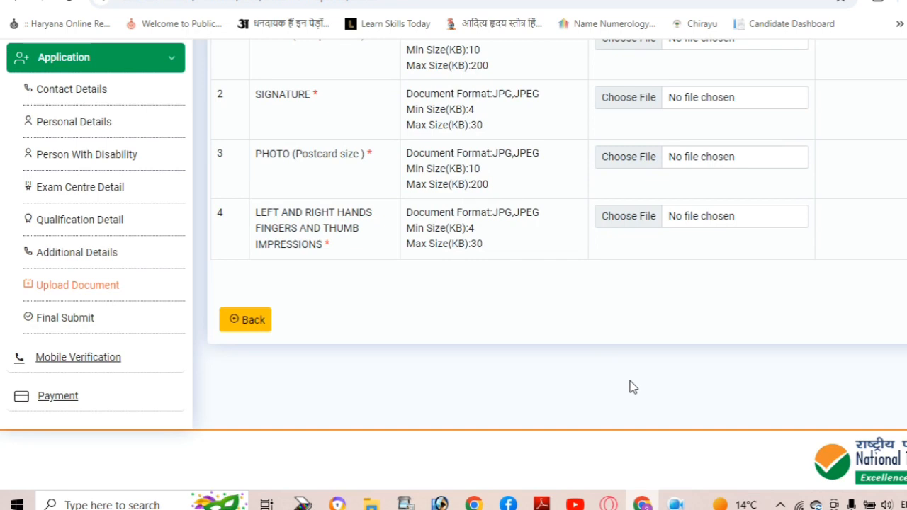
scroll(633, 387, up, 2)
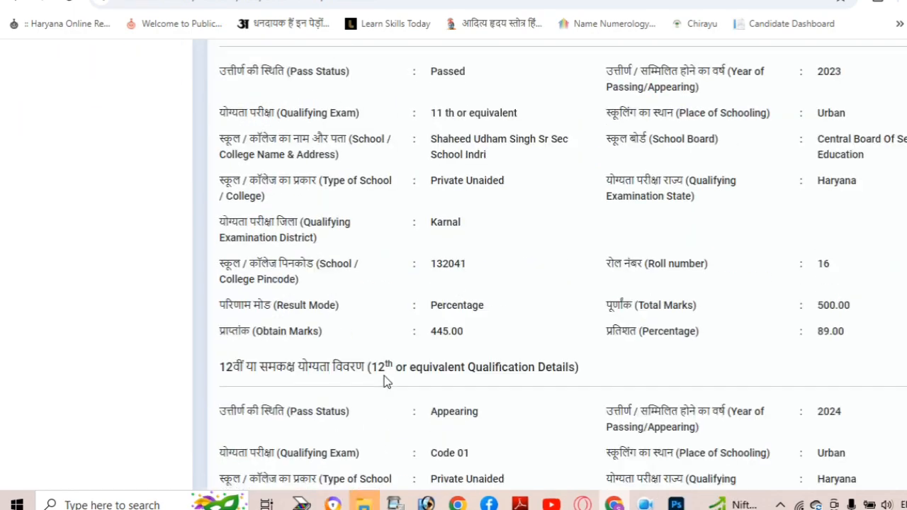
scroll(383, 381, up, 15)
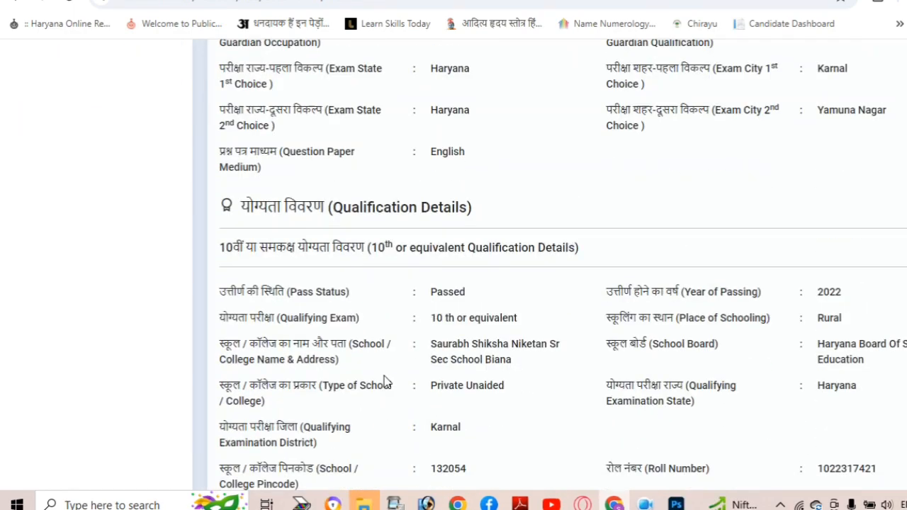
Step: Choose the mobile country code, enter the captcha, send the OTP, and start entering the verification captcha
scroll(384, 381, up, 10)
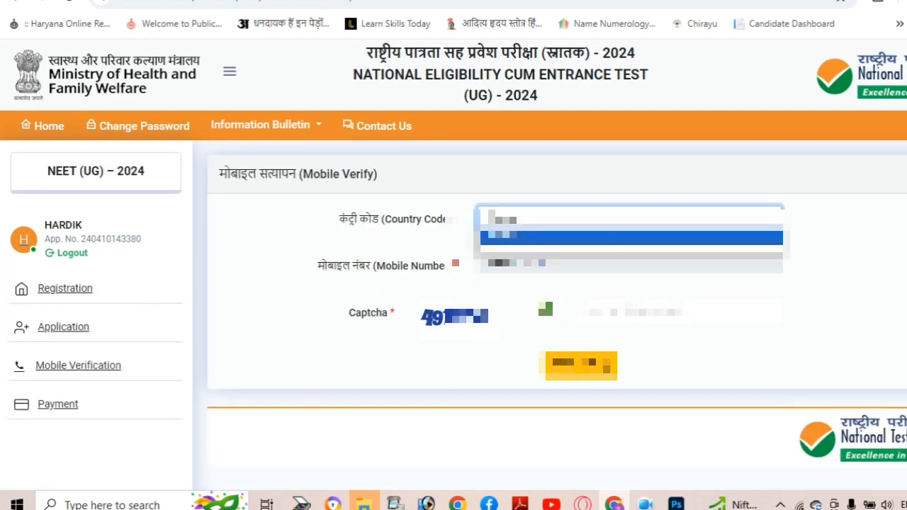
click(629, 219)
click(531, 252)
click(612, 318)
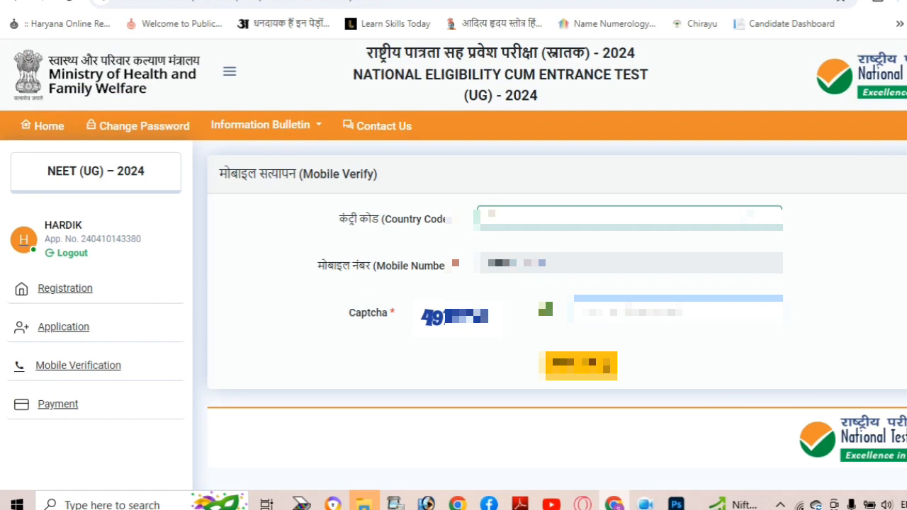
text(497)
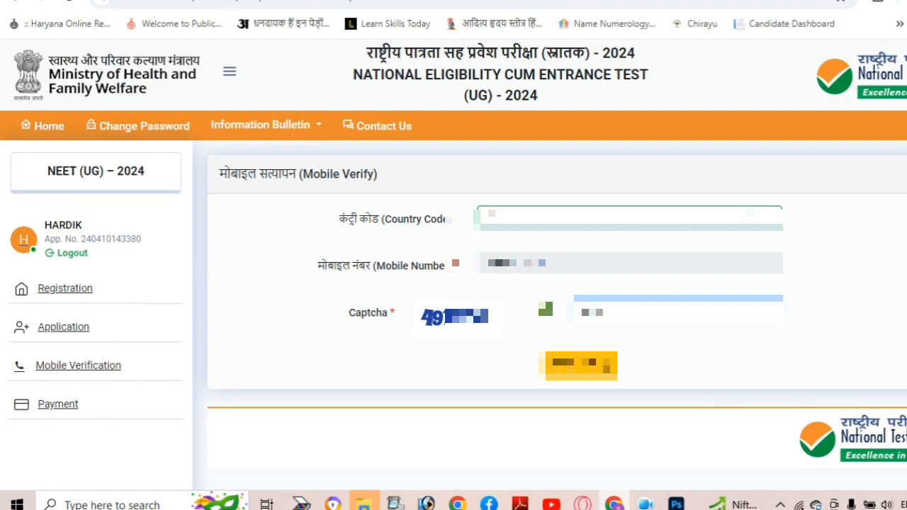
click(560, 374)
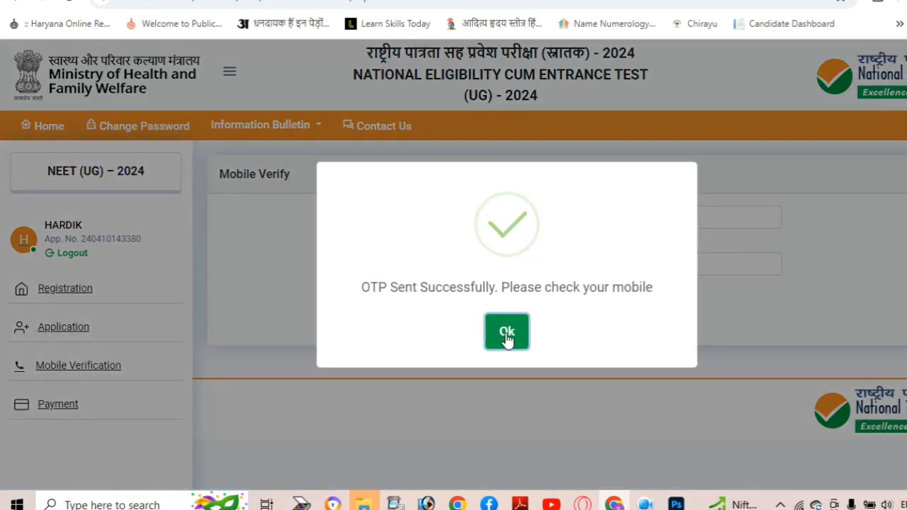
click(505, 329)
click(608, 263)
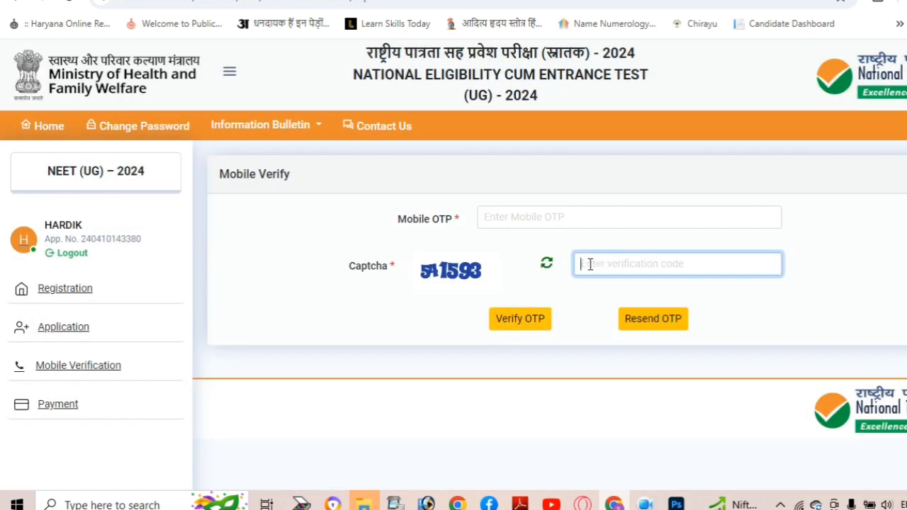
text(5415)
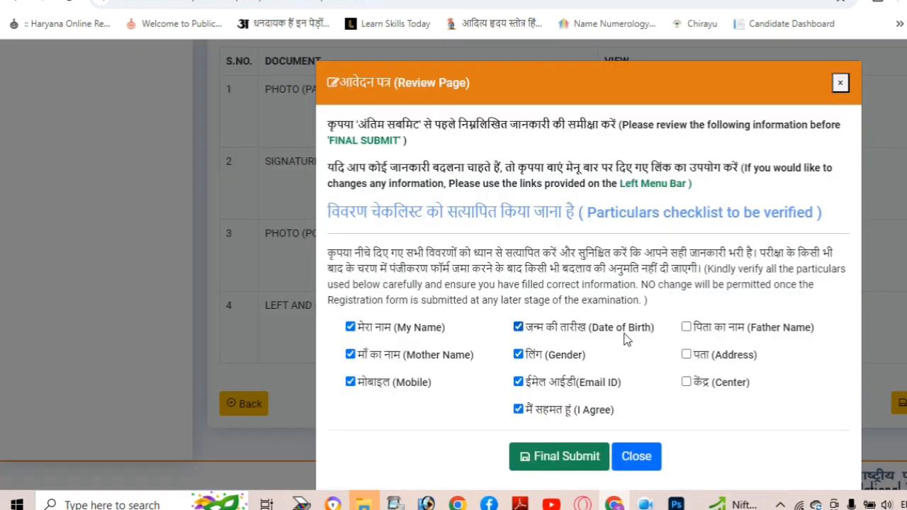
Step: Tick the Father Name, Address and Center checklist items, final-submit, and proceed to the ₹1600 payment
click(686, 328)
click(686, 354)
click(685, 382)
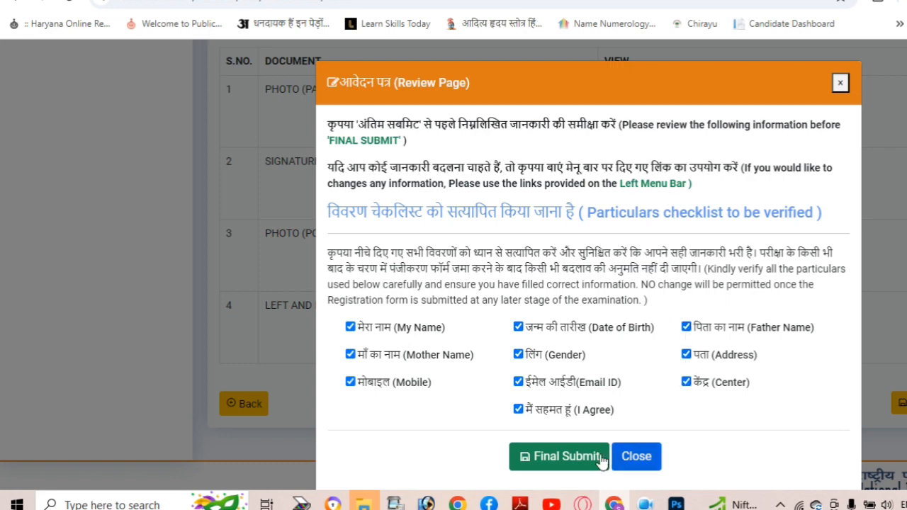
click(599, 457)
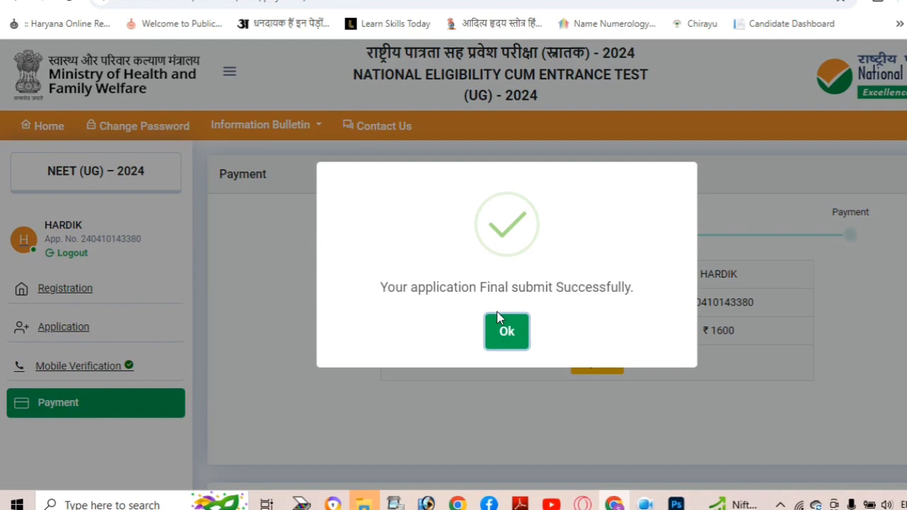
click(503, 328)
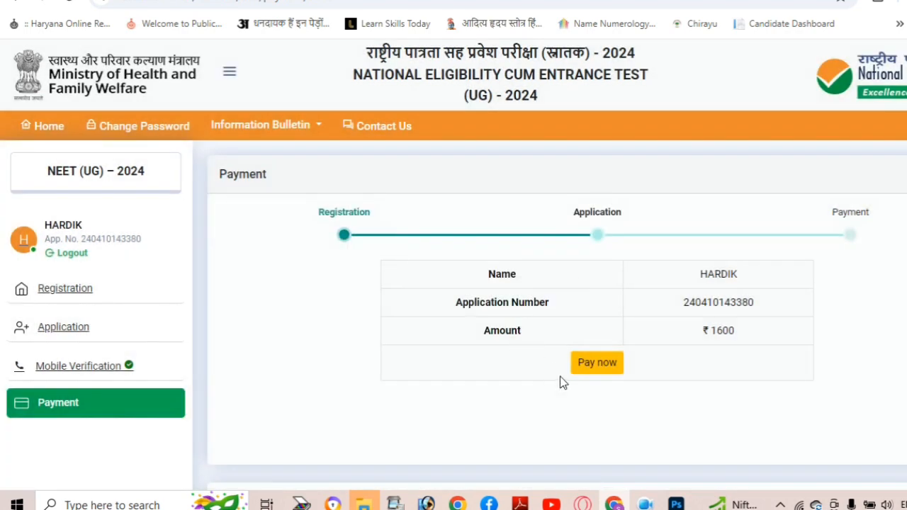
click(595, 365)
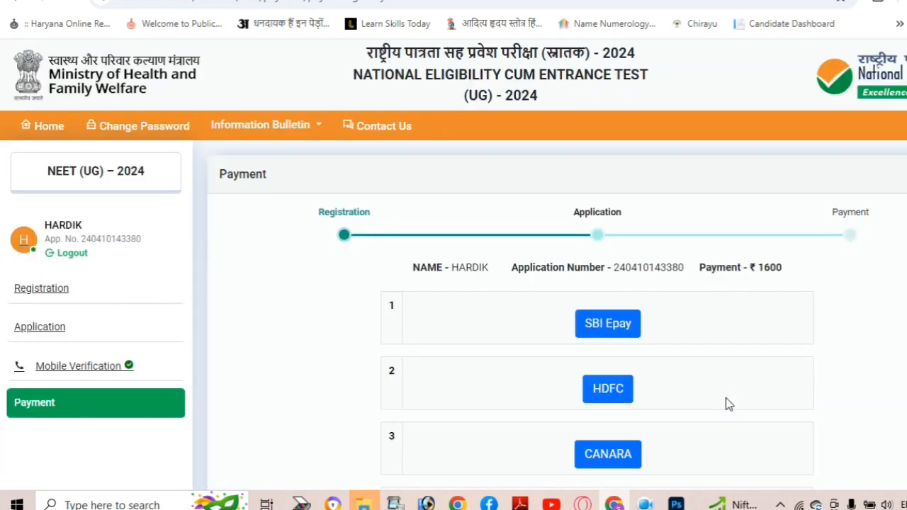
scroll(720, 405, down, 2)
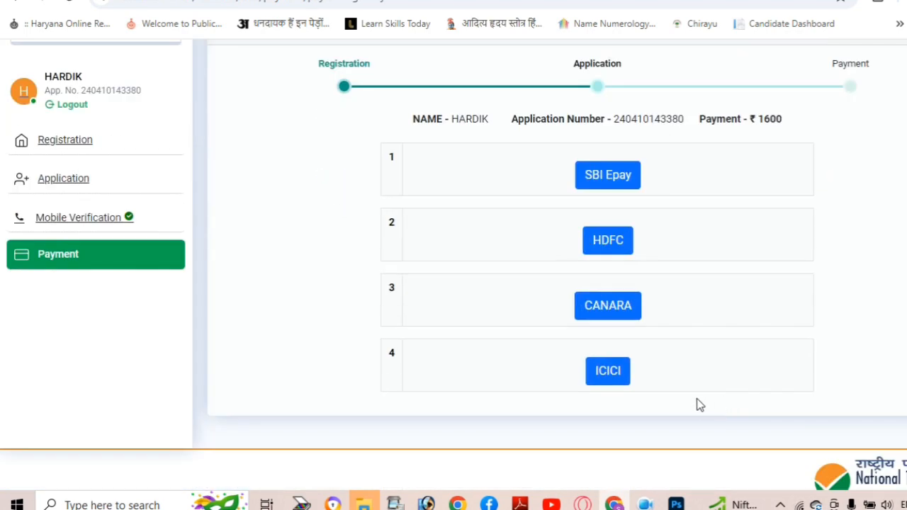
Step: Pay the ₹1600 fee through HDFC and recheck the payment status
click(611, 249)
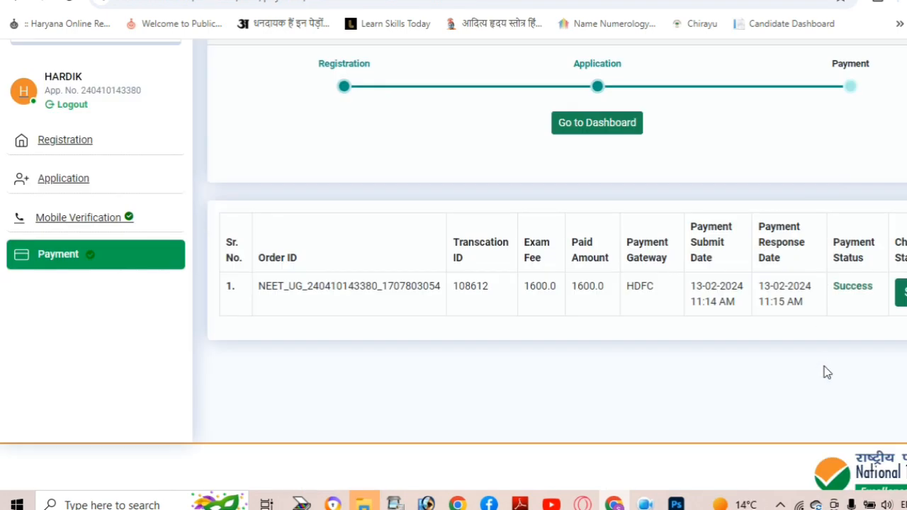
click(903, 292)
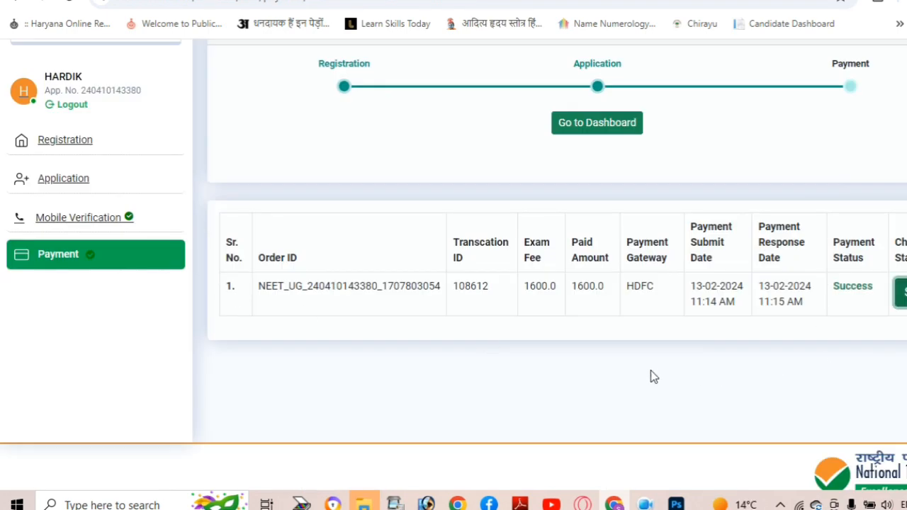
scroll(257, 377, up, 3)
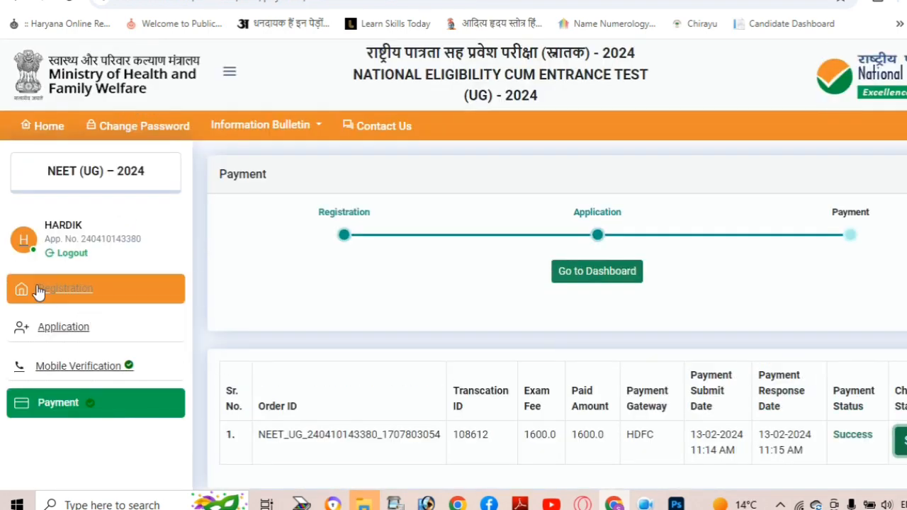
Step: Return to the registration dashboard and download the completed application form PDF
click(600, 276)
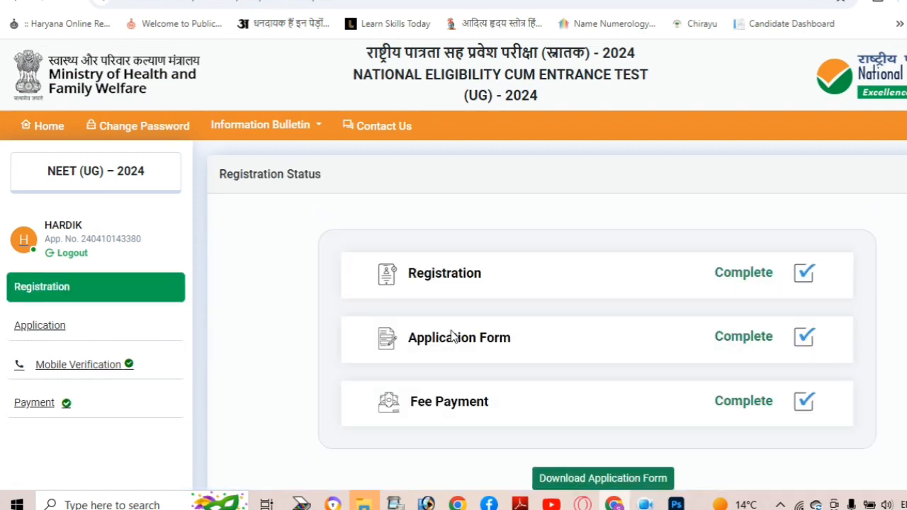
scroll(482, 375, down, 3)
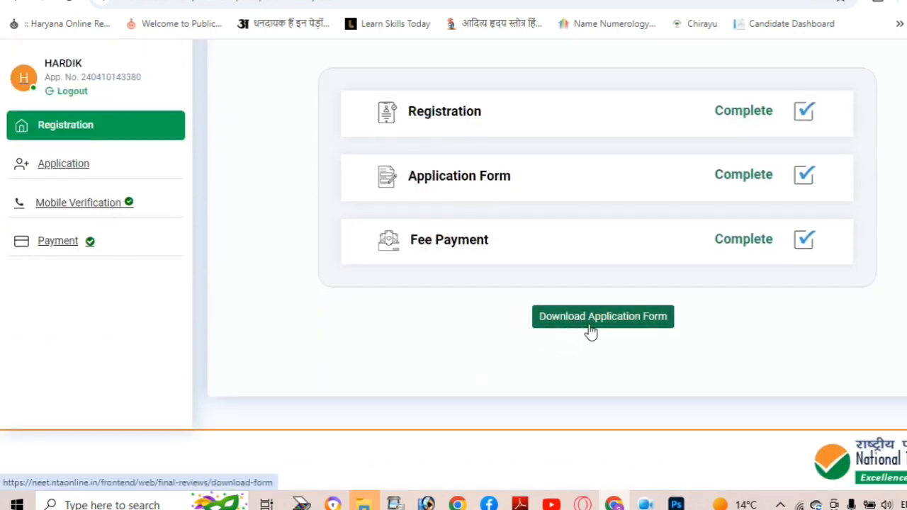
click(592, 328)
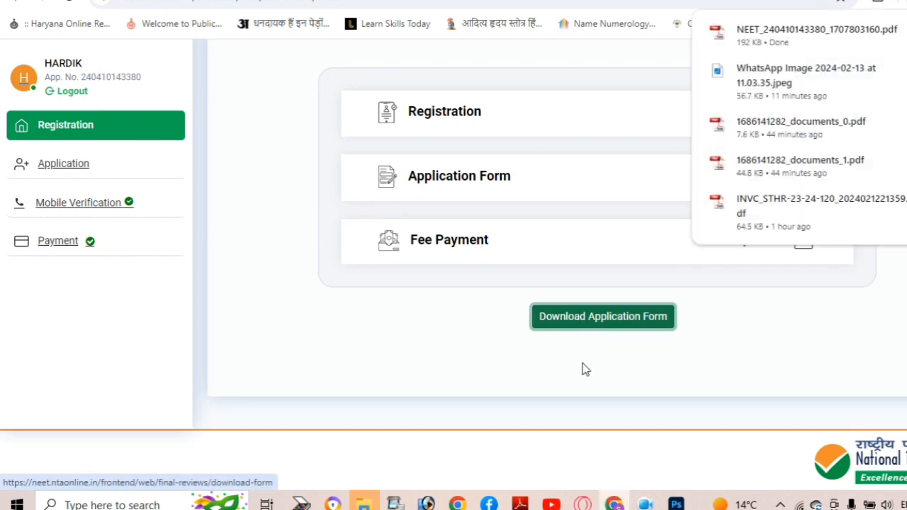
scroll(763, 382, up, 2)
scroll(740, 383, down, 2)
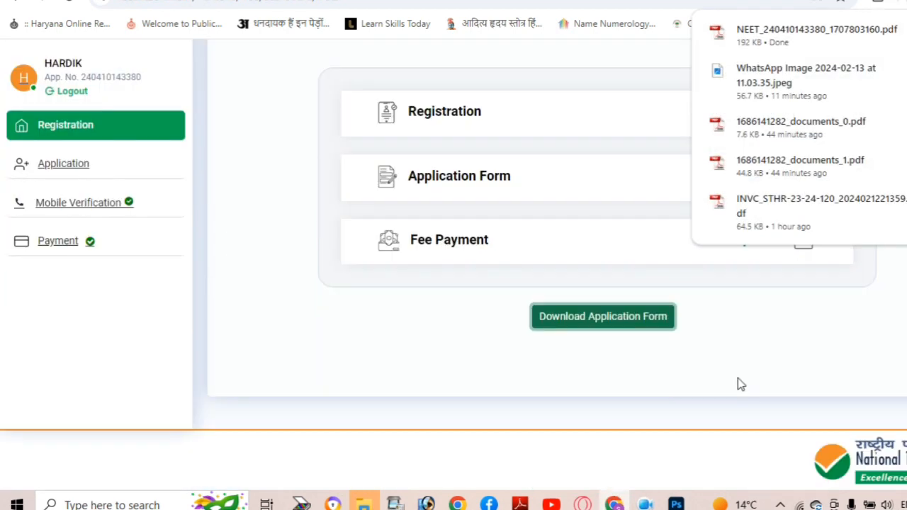